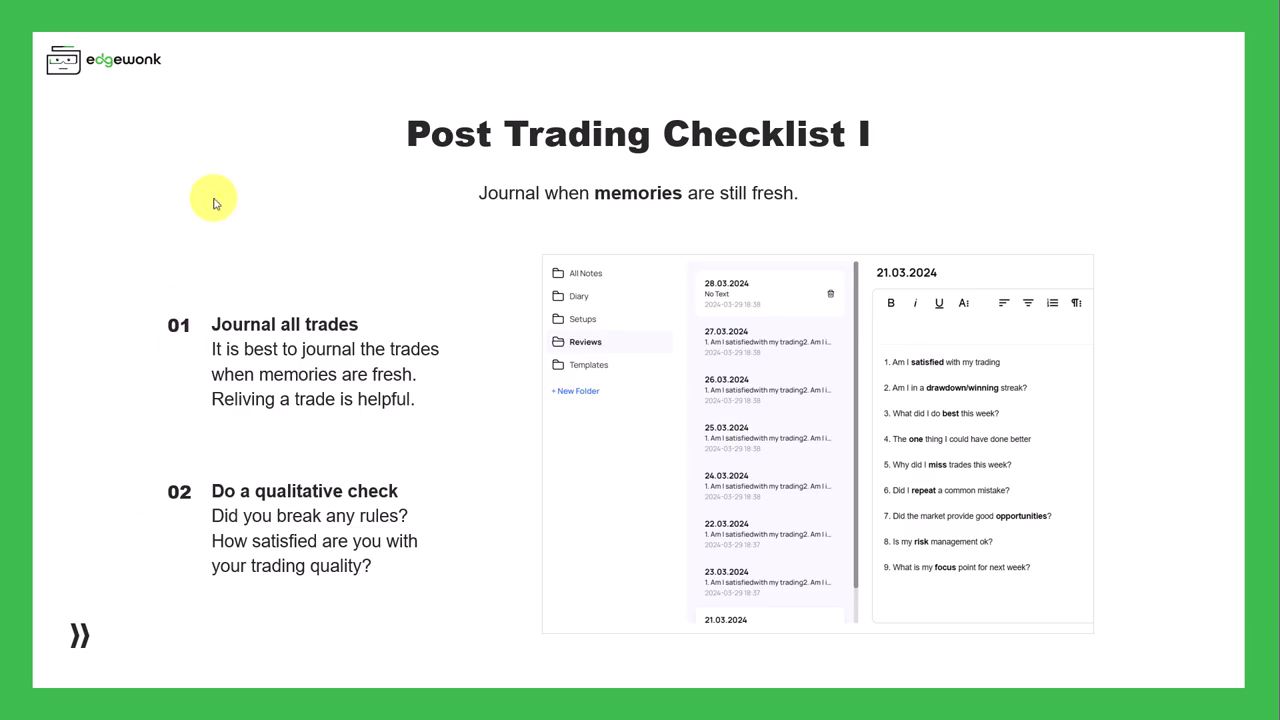
Step: Leave the Post Trading Checklist I slide and return to the Edgewonk home dashboard
{"action": "key", "text": "alt+Tab"}
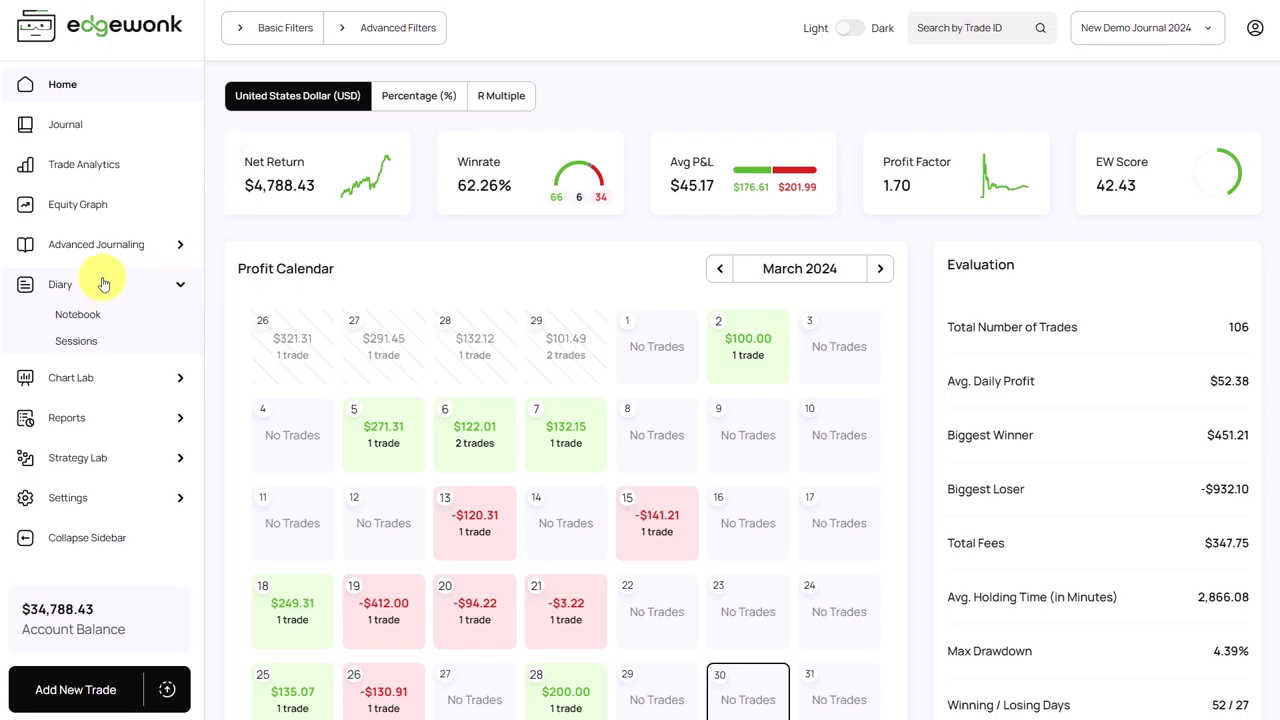
Step: Create a session for 3/25–3/30/2024 rated four stars, leave the category empty, and save it
{"action": "left_click", "coordinate": [86, 350]}
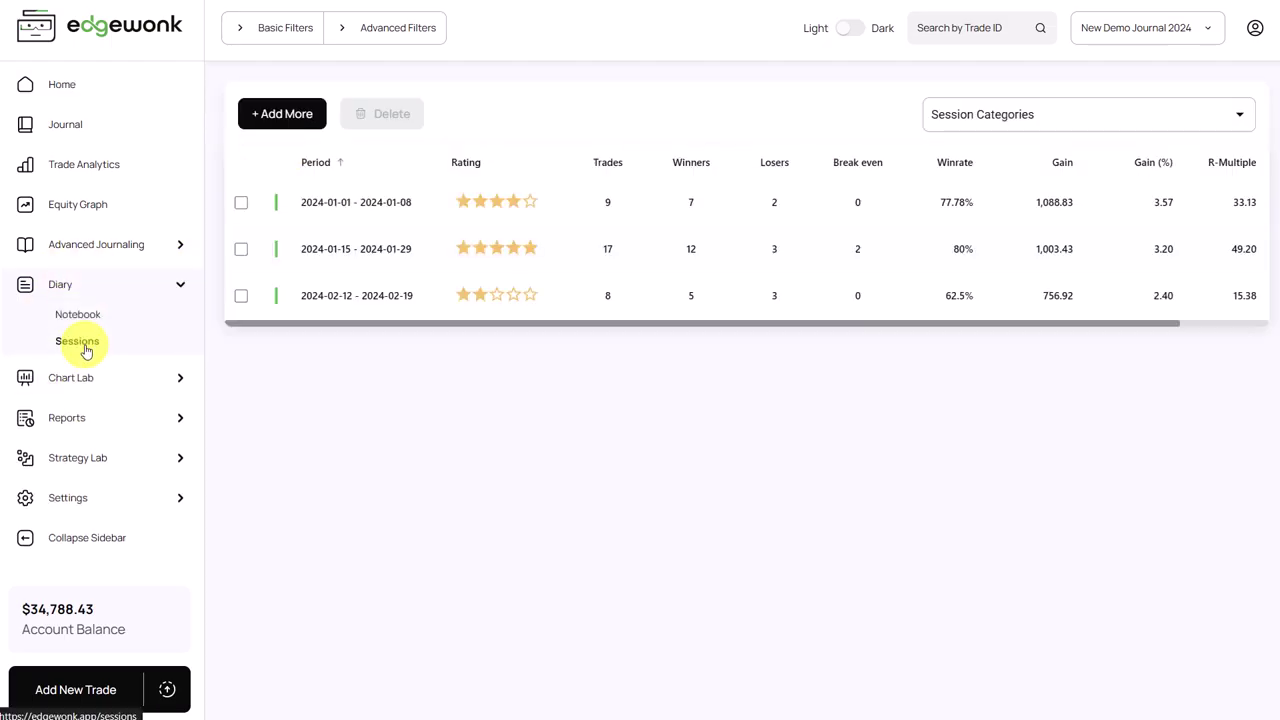
{"action": "left_click", "coordinate": [285, 118]}
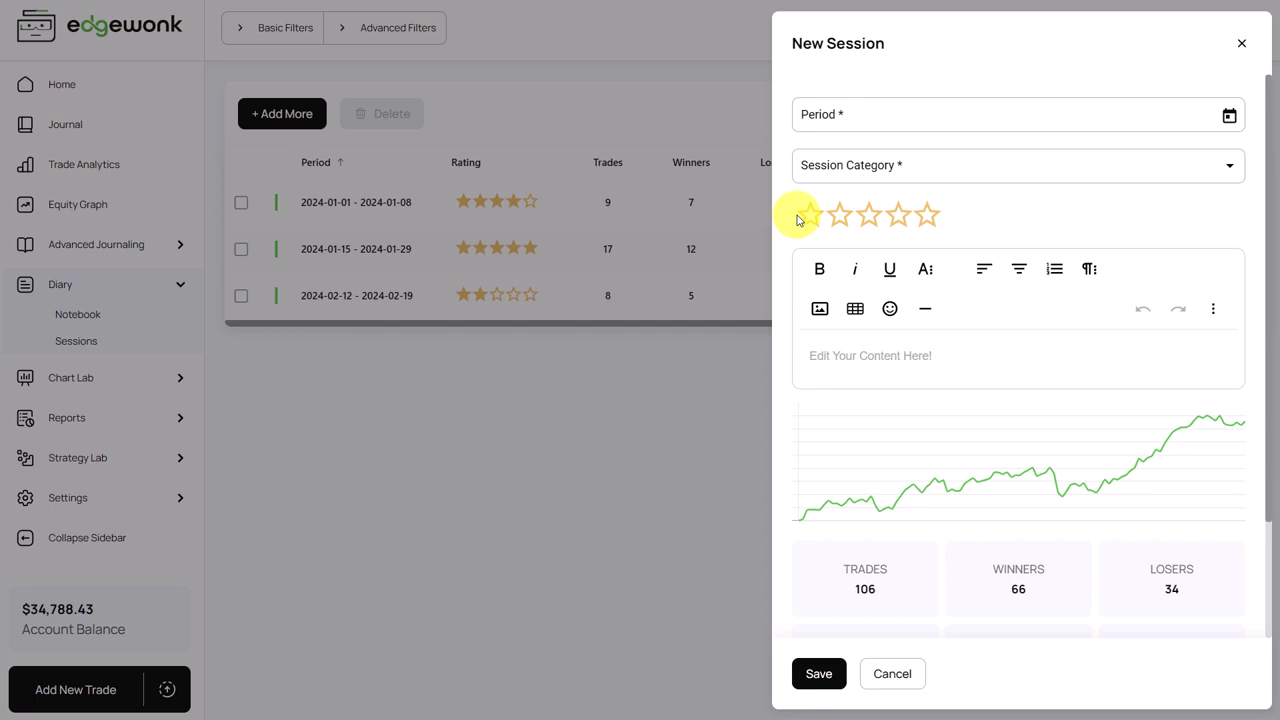
{"action": "left_click", "coordinate": [1230, 117]}
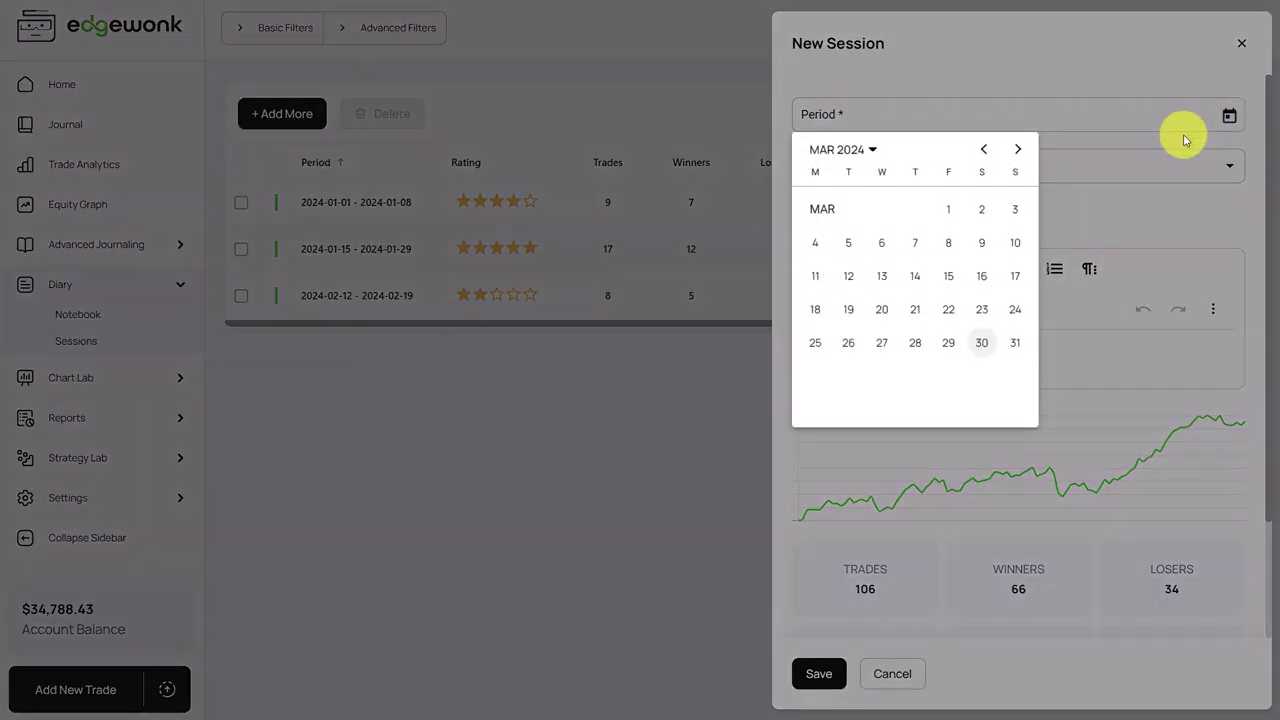
{"action": "left_click", "coordinate": [815, 345]}
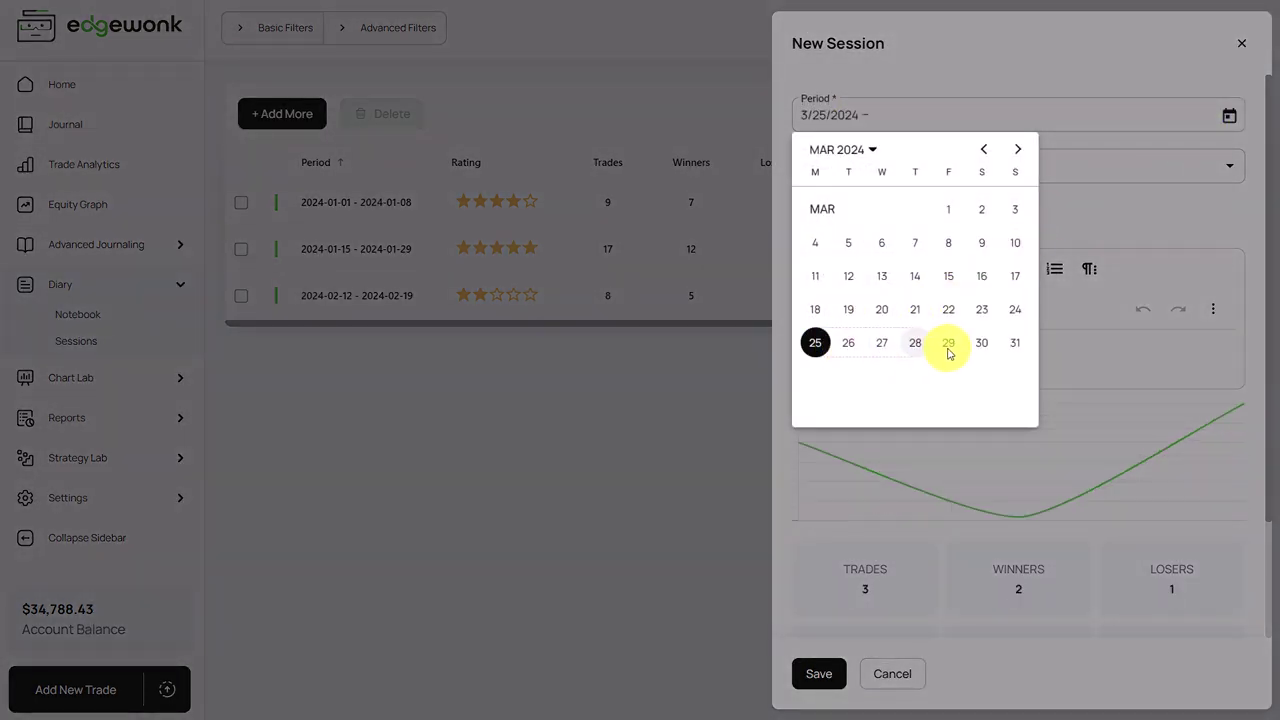
{"action": "left_click", "coordinate": [984, 346]}
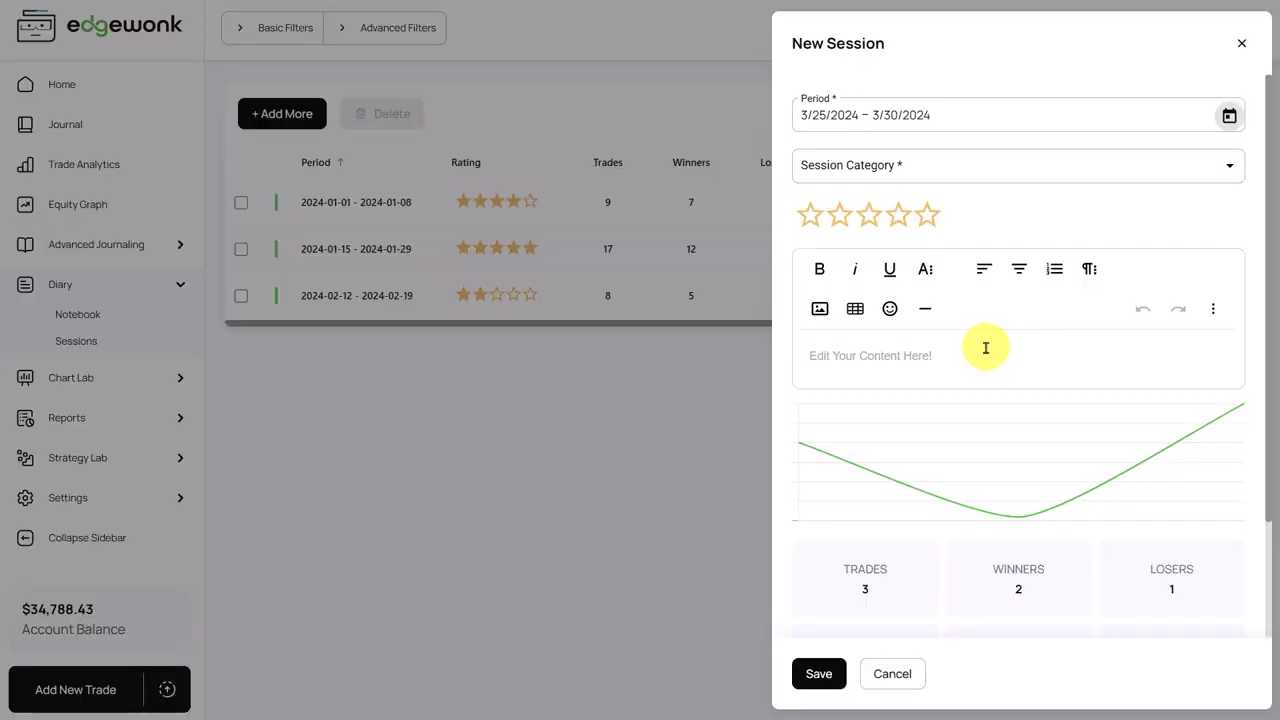
{"action": "left_click", "coordinate": [930, 171]}
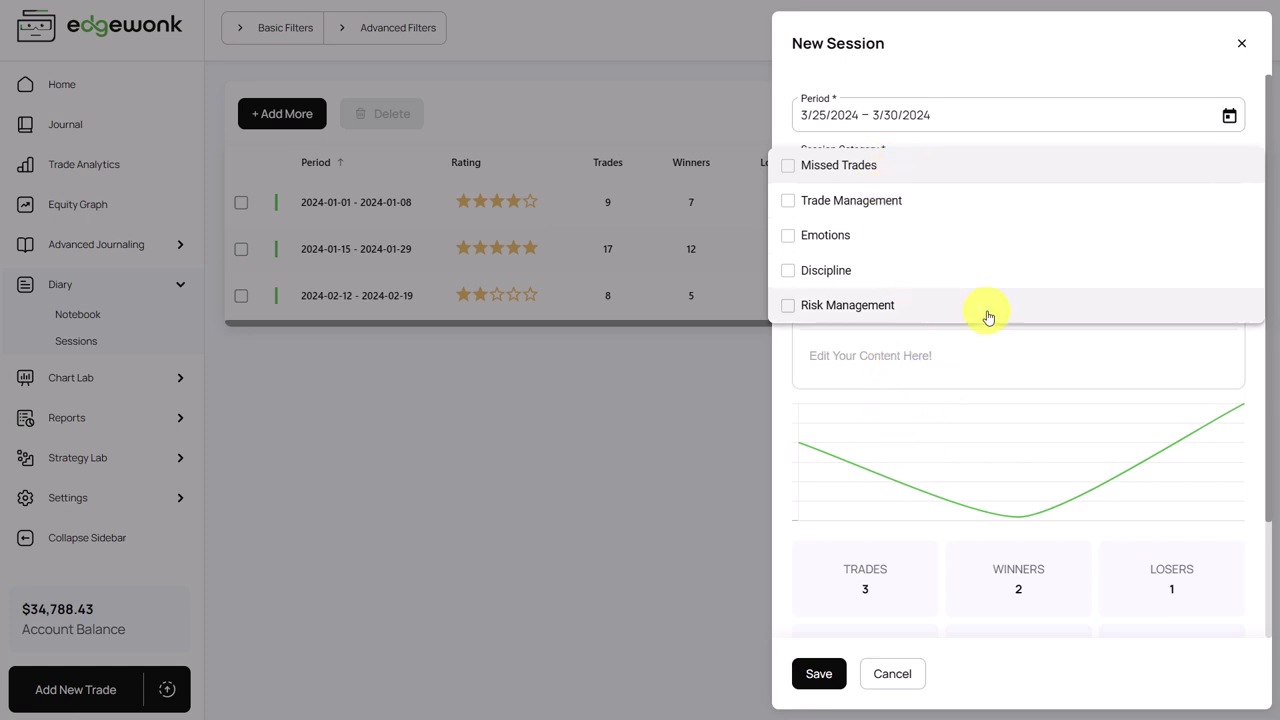
{"action": "left_click", "coordinate": [943, 360]}
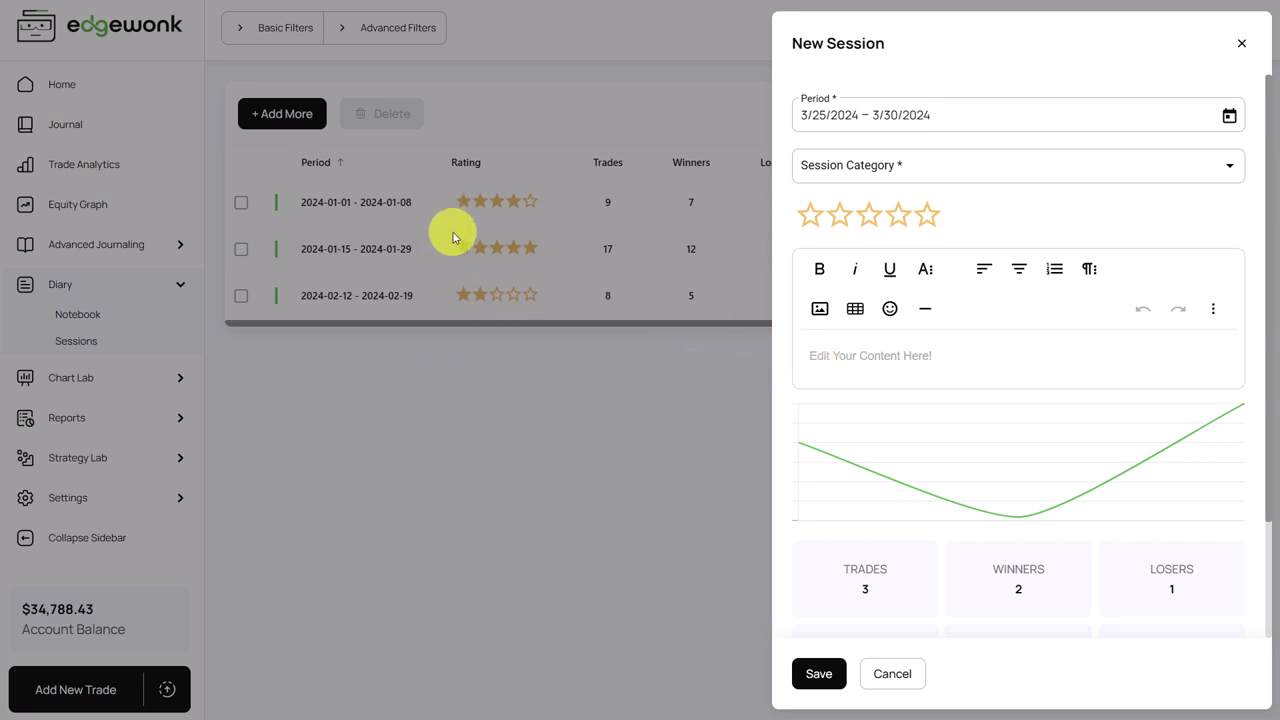
{"action": "left_click", "coordinate": [911, 223]}
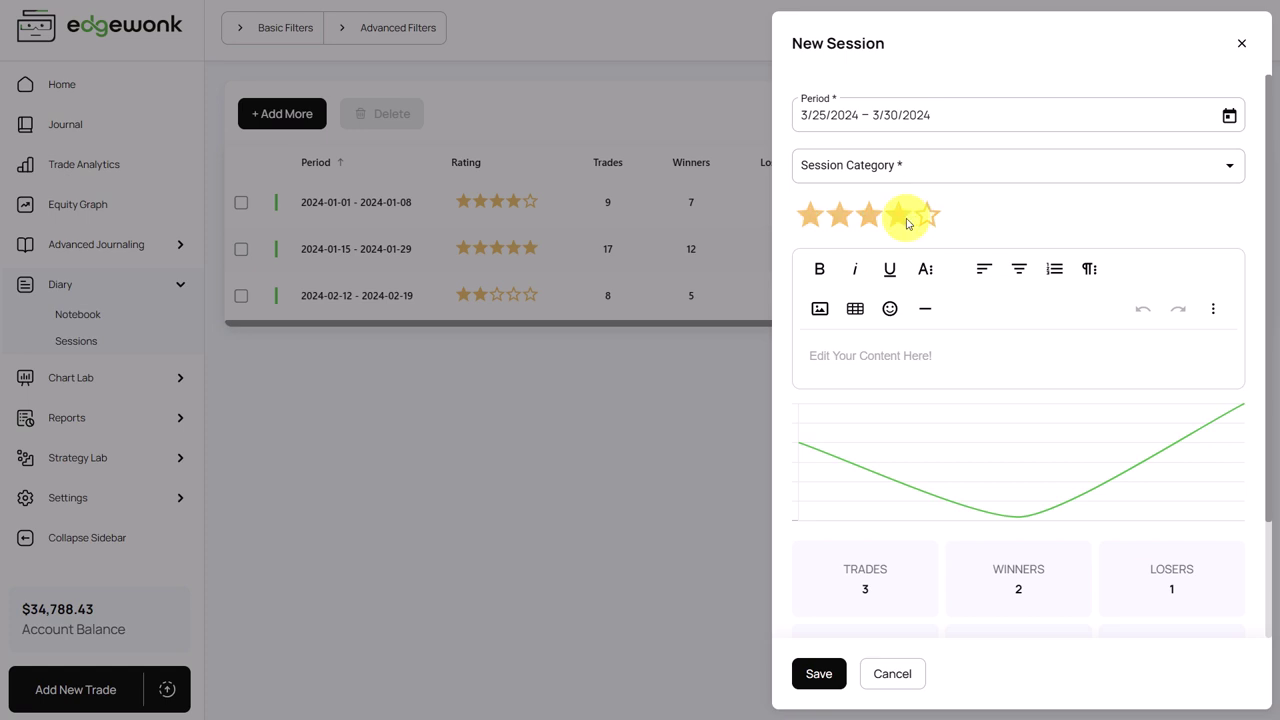
{"action": "left_click", "coordinate": [816, 686]}
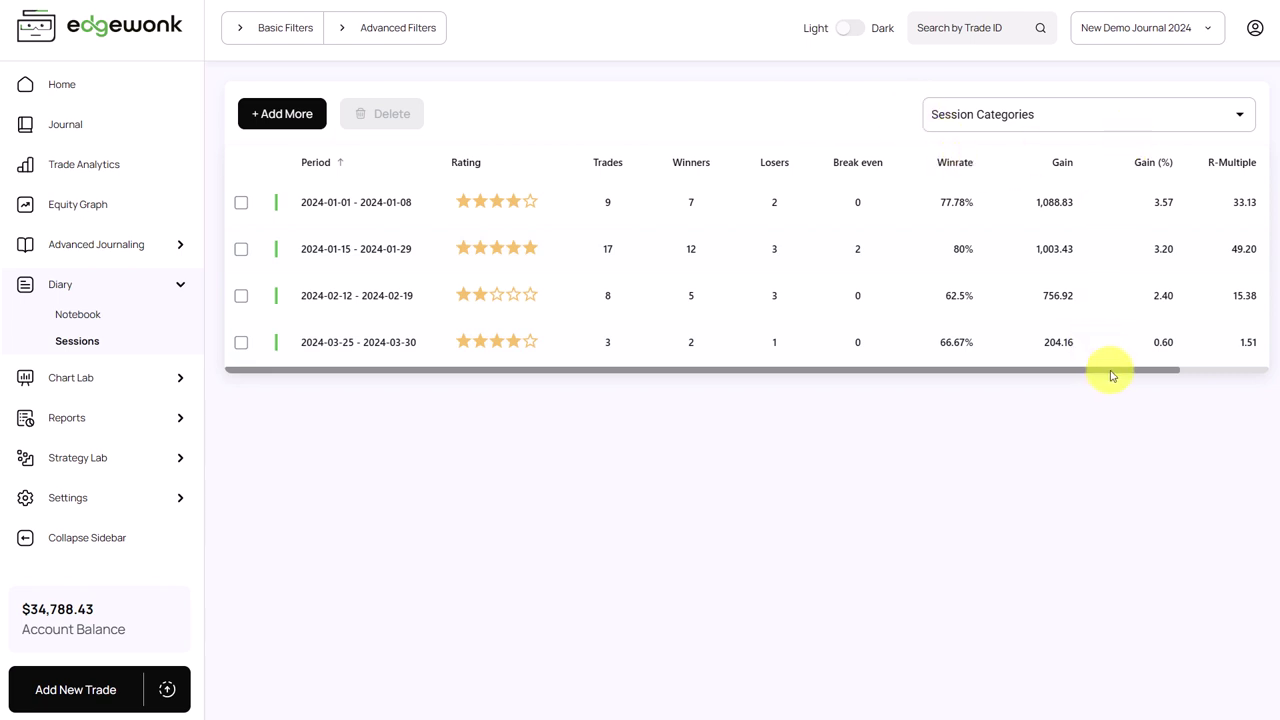
Step: Check the new session's Tiltmeter column in the Sessions table, then open the Notebook
{"action": "left_click_drag", "start_coordinate": [1109, 371], "coordinate": [1249, 363]}
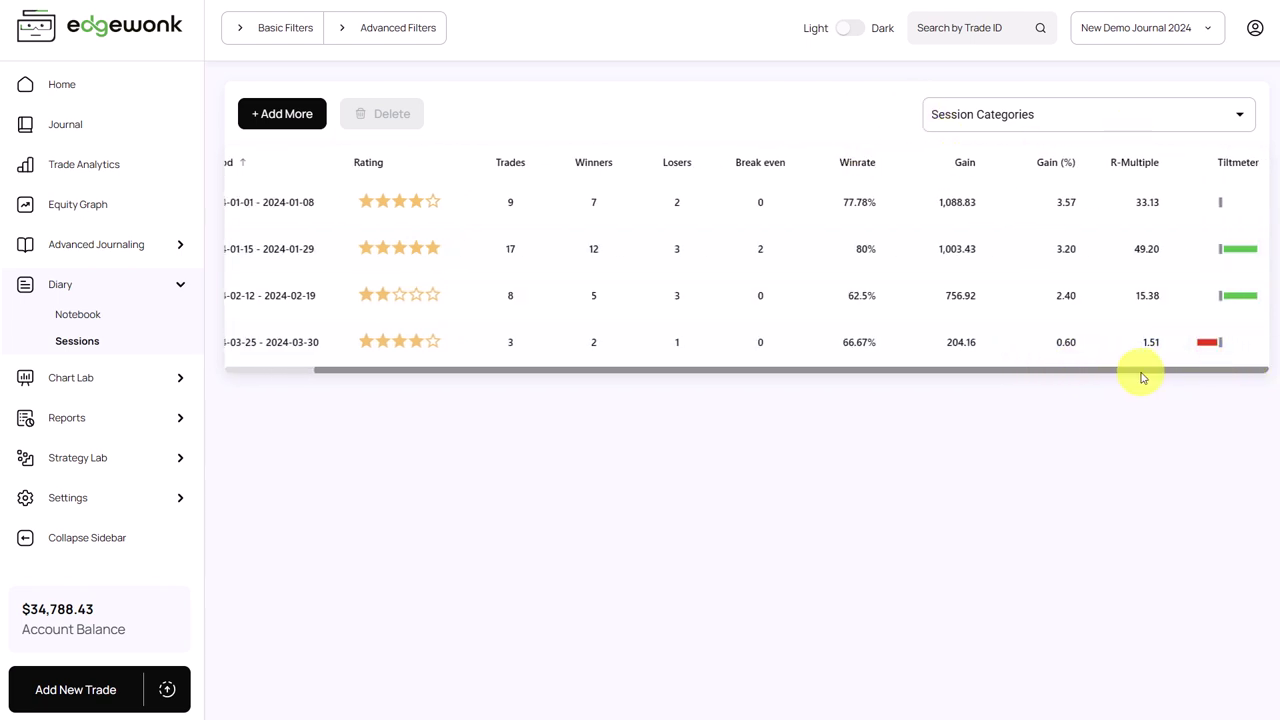
{"action": "left_click_drag", "start_coordinate": [1140, 371], "coordinate": [929, 380]}
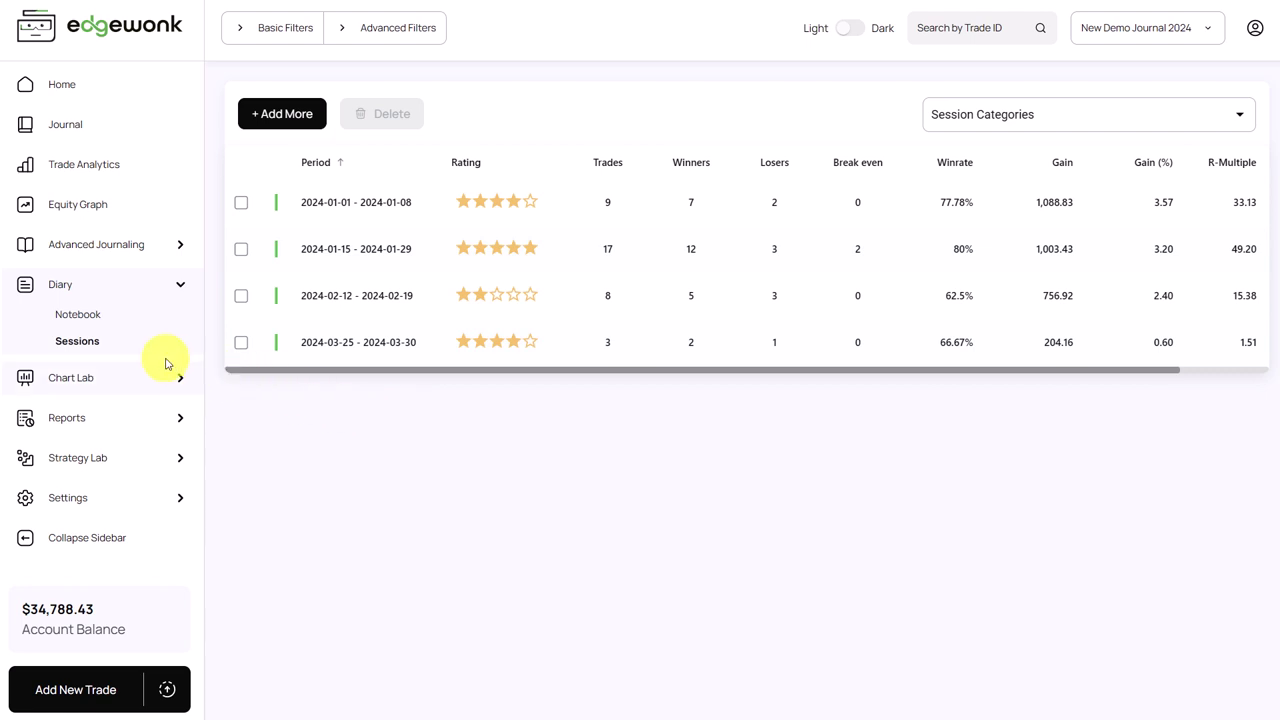
{"action": "left_click", "coordinate": [82, 318]}
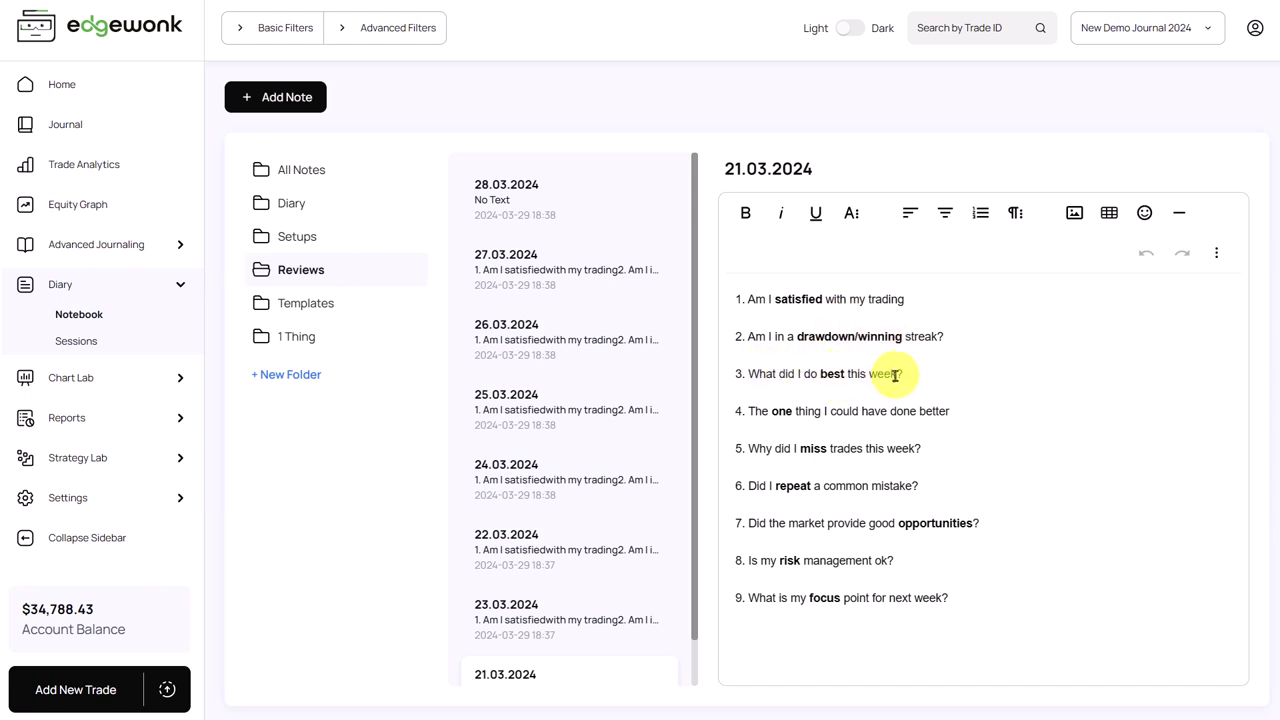
{"action": "left_click_drag", "start_coordinate": [906, 374], "coordinate": [738, 377]}
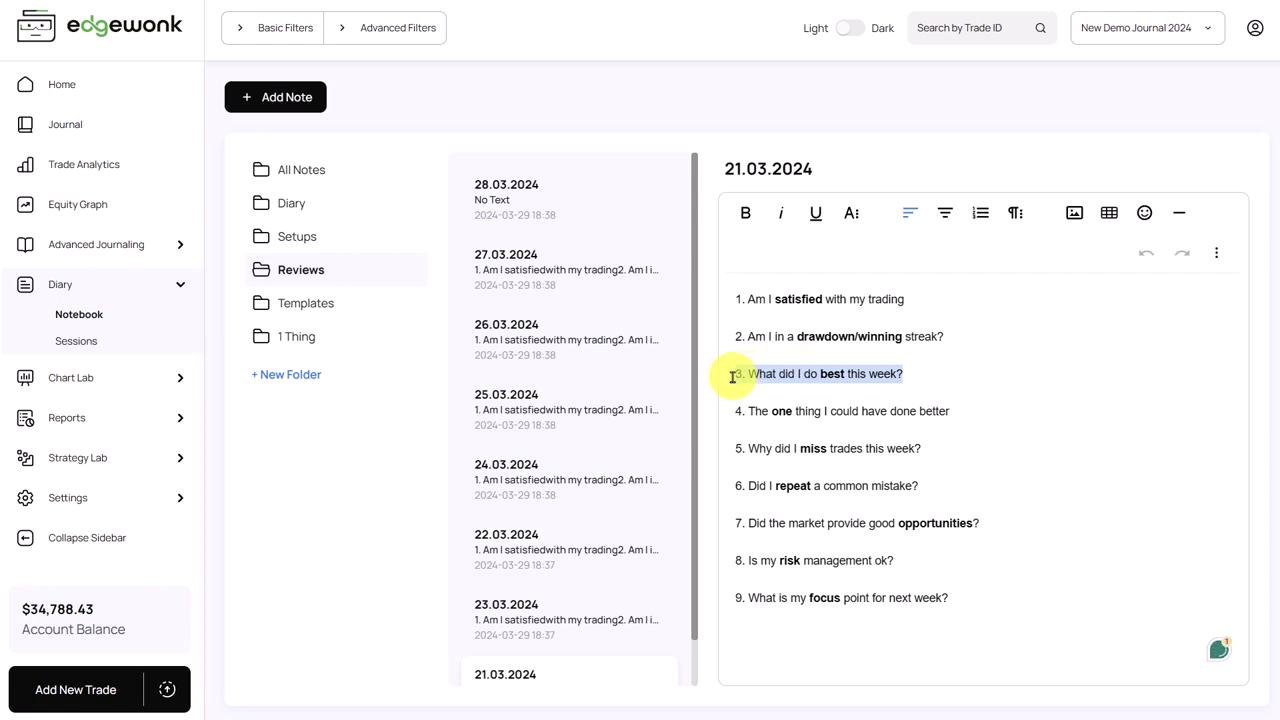
{"action": "left_click", "coordinate": [745, 397]}
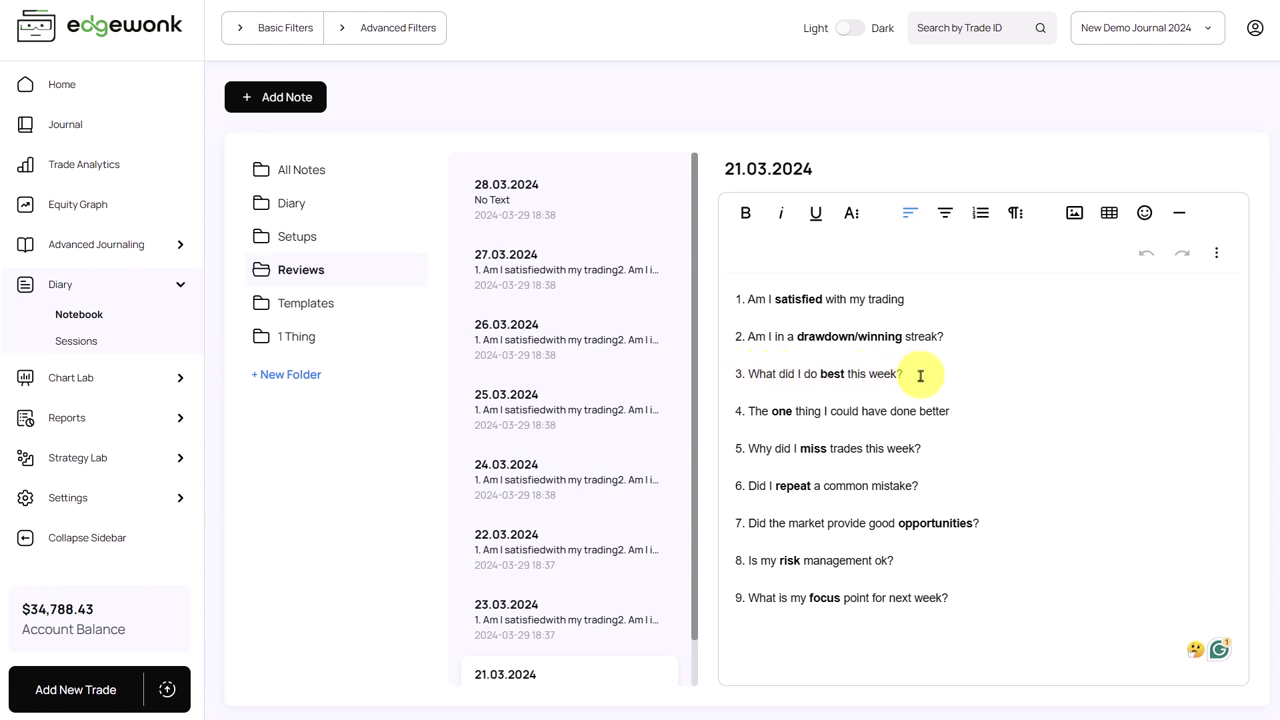
{"action": "left_click", "coordinate": [751, 410]}
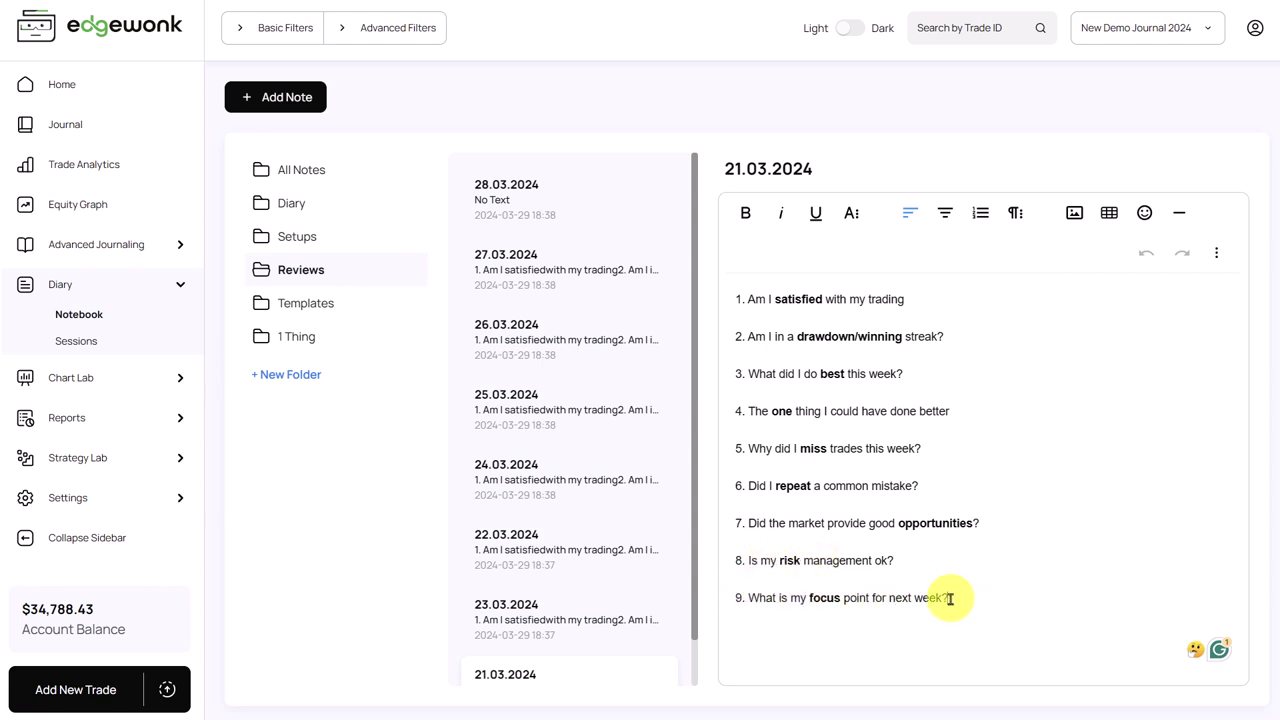
{"action": "left_click_drag", "start_coordinate": [950, 599], "coordinate": [745, 605]}
{"action": "left_click", "coordinate": [750, 620]}
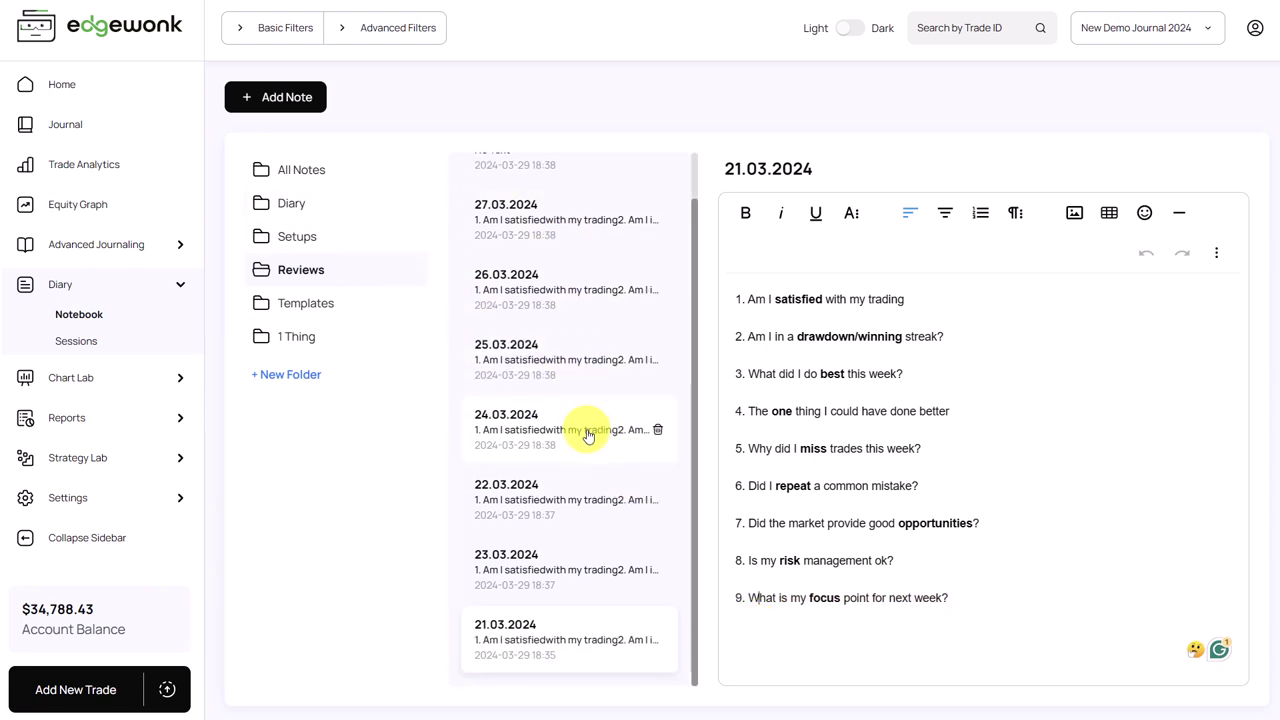
{"action": "scroll", "coordinate": [565, 580], "scroll_direction": "up", "scroll_amount": 1}
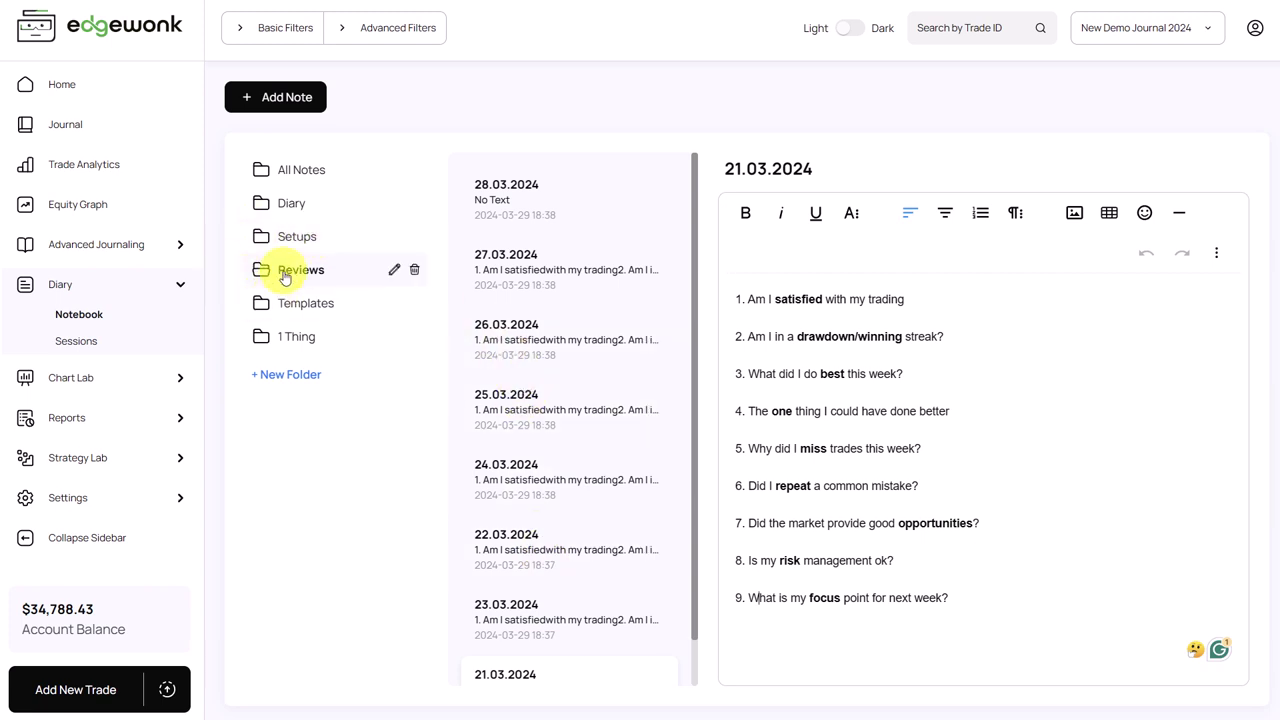
{"action": "scroll", "coordinate": [571, 543], "scroll_direction": "down", "scroll_amount": 1}
{"action": "scroll", "coordinate": [571, 533], "scroll_direction": "up", "scroll_amount": 1}
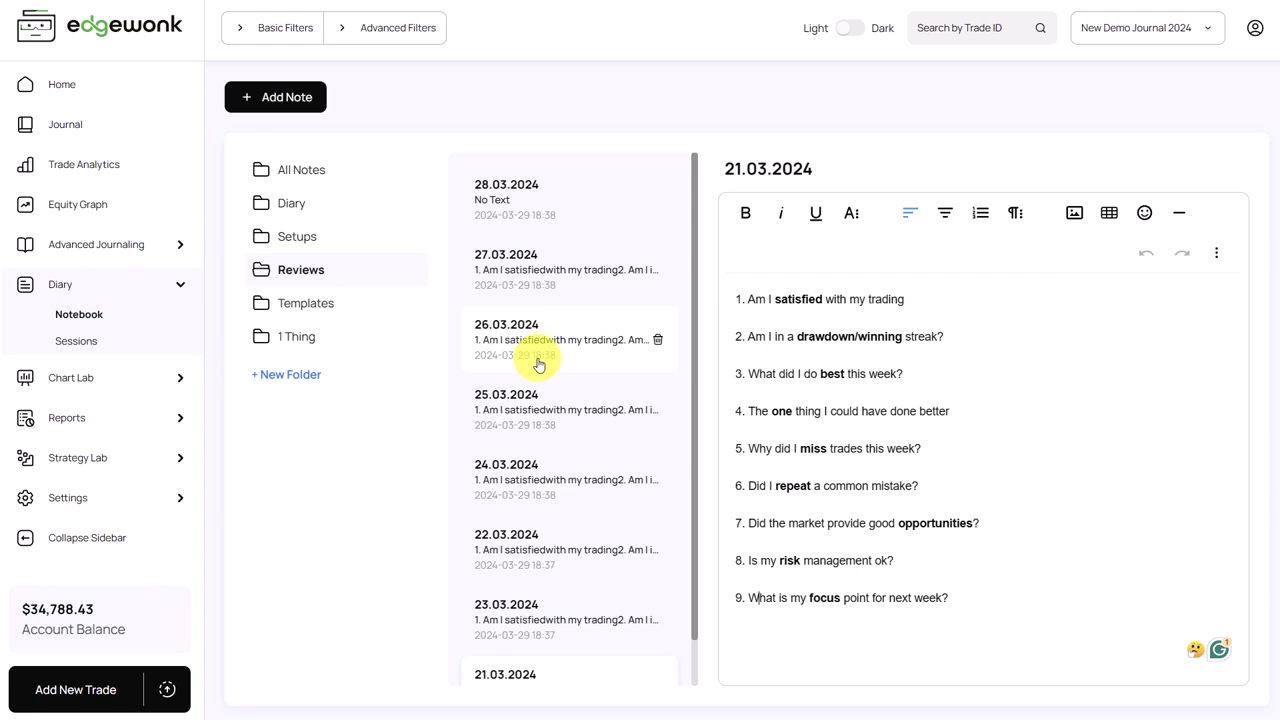
{"action": "scroll", "coordinate": [530, 480], "scroll_direction": "down", "scroll_amount": 1}
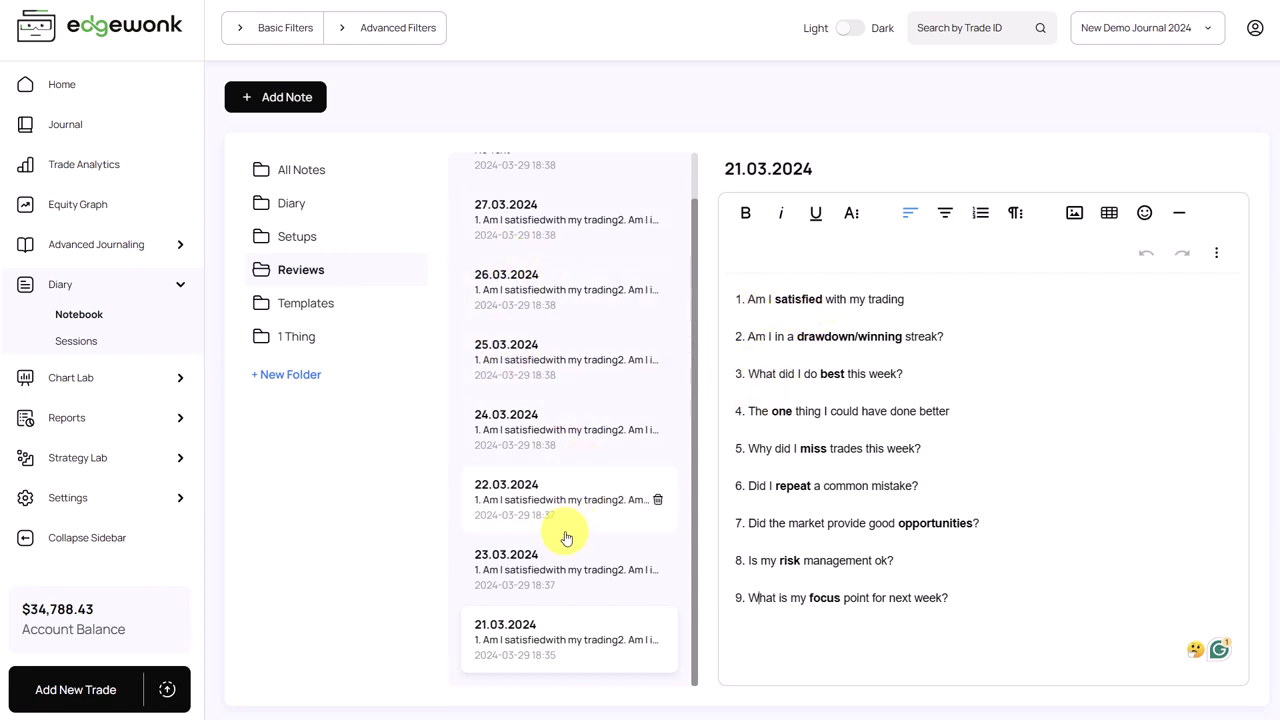
{"action": "scroll", "coordinate": [566, 538], "scroll_direction": "up", "scroll_amount": 1}
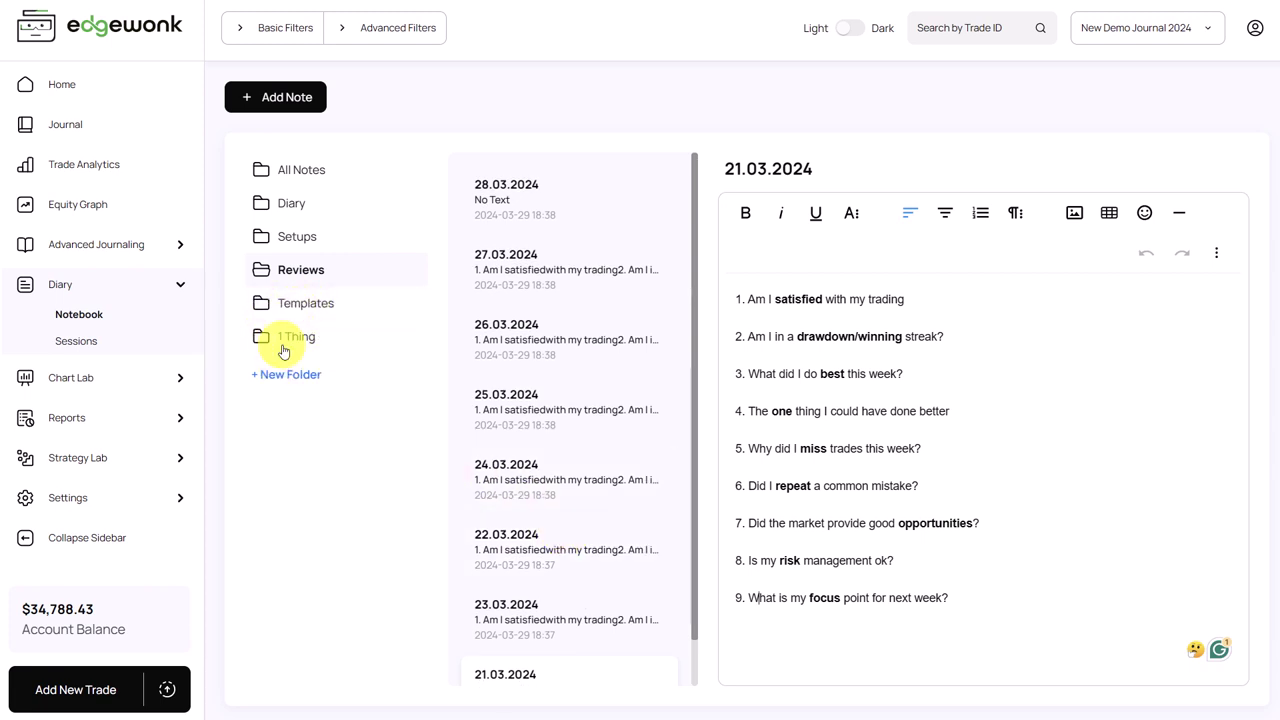
Step: Copy the nine checklist questions from the Templates folder into a new Reviews note
{"action": "left_click", "coordinate": [303, 302]}
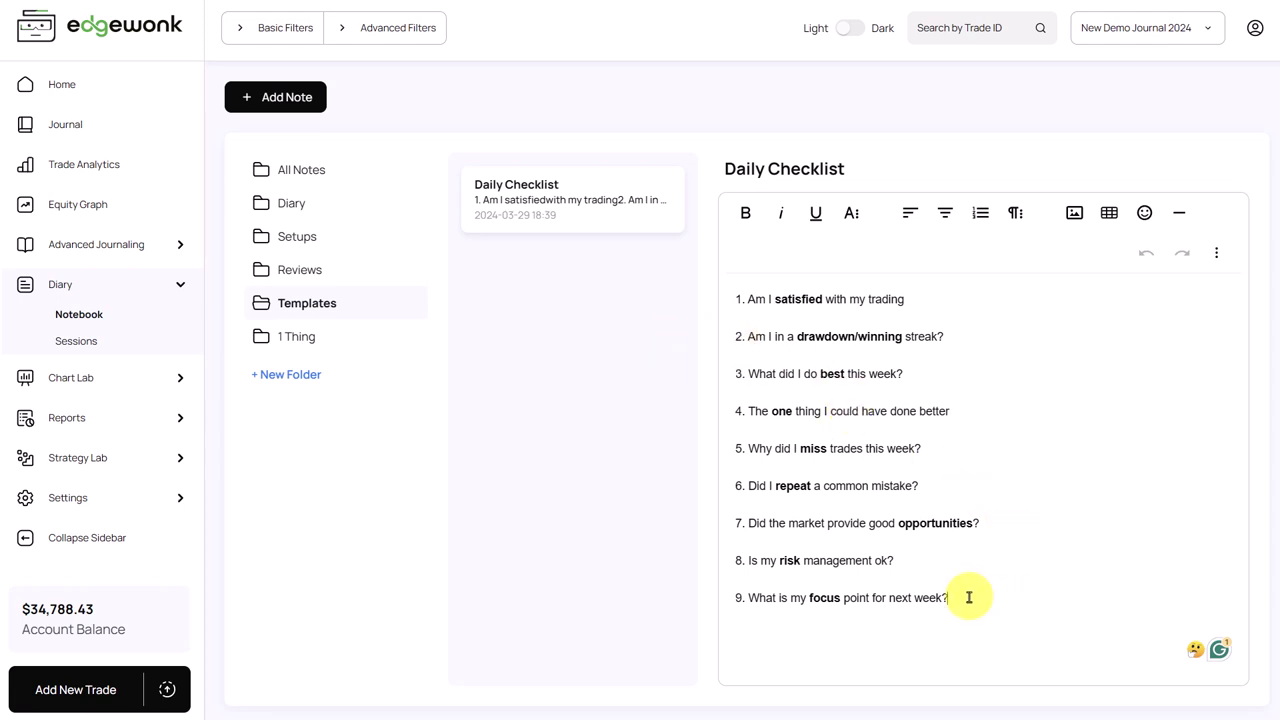
{"action": "left_click_drag", "start_coordinate": [968, 597], "coordinate": [728, 283]}
{"action": "key", "text": "ctrl+c"}
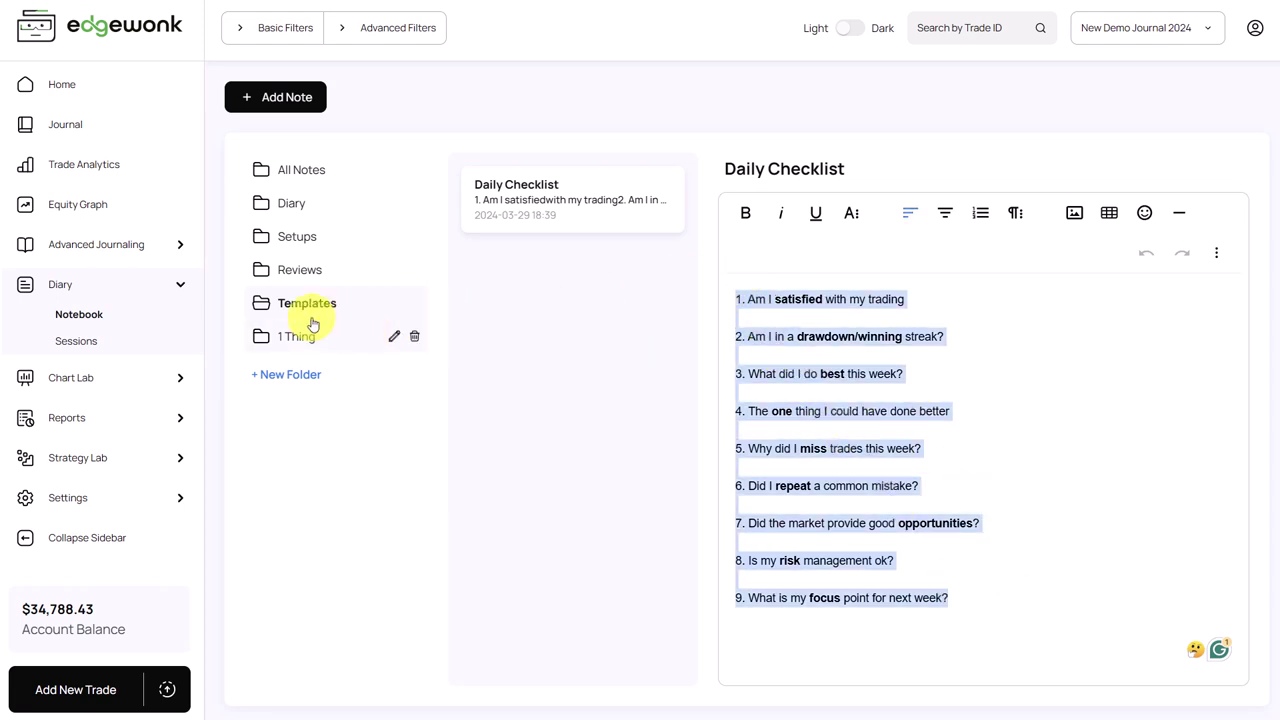
{"action": "left_click", "coordinate": [297, 271]}
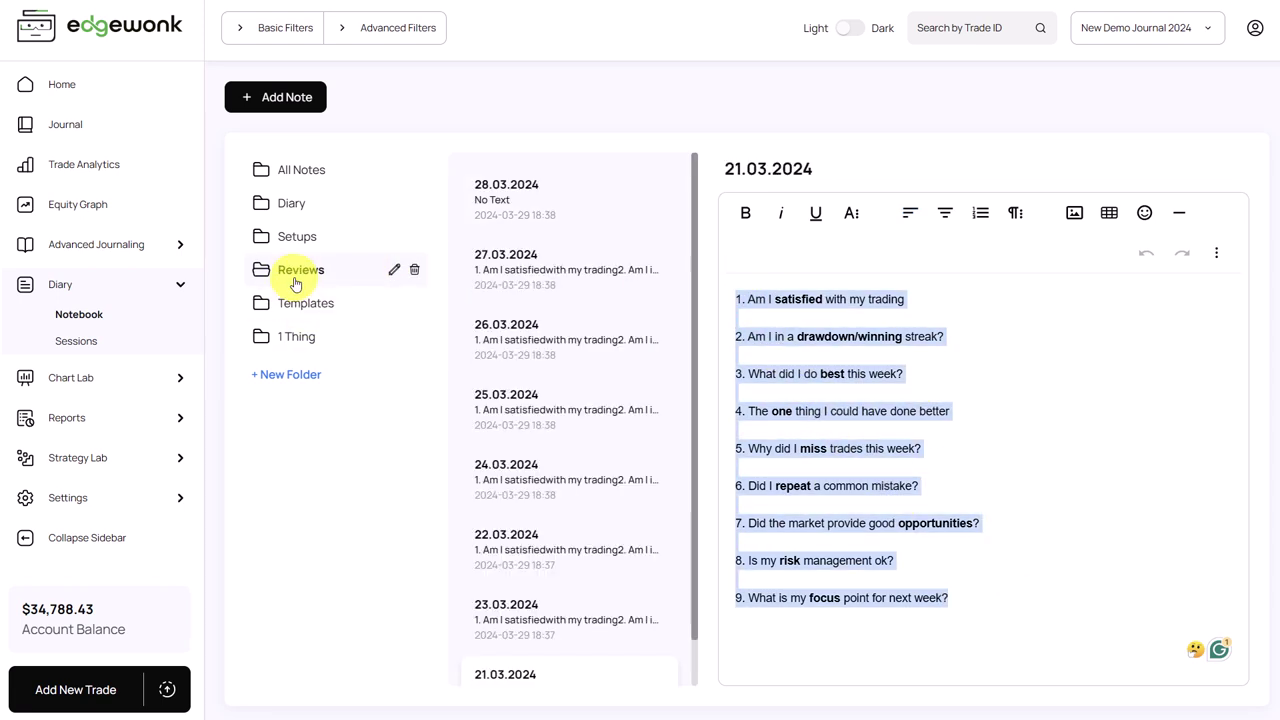
{"action": "left_click", "coordinate": [265, 100]}
{"action": "key", "text": "ctrl+v"}
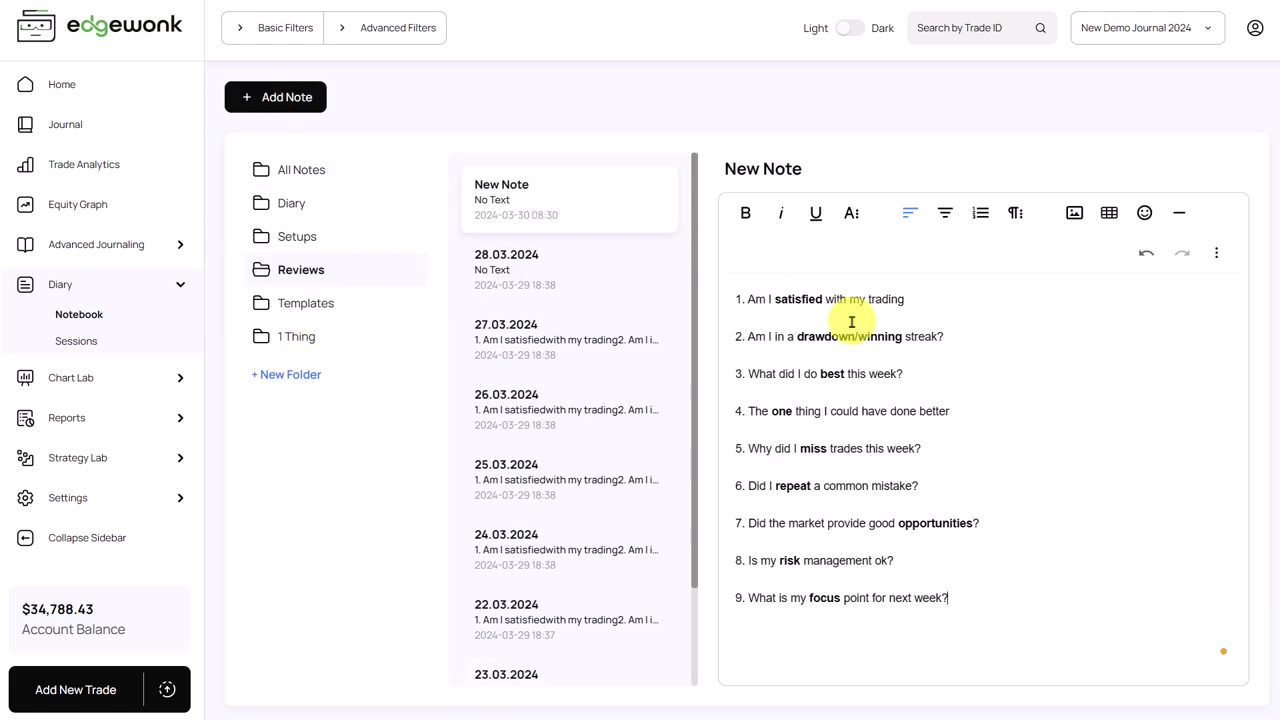
Step: Title the note 30.03.2024 and select the question about next week's focus
{"action": "left_click", "coordinate": [809, 169]}
{"action": "left_click_drag", "start_coordinate": [809, 169], "coordinate": [648, 169]}
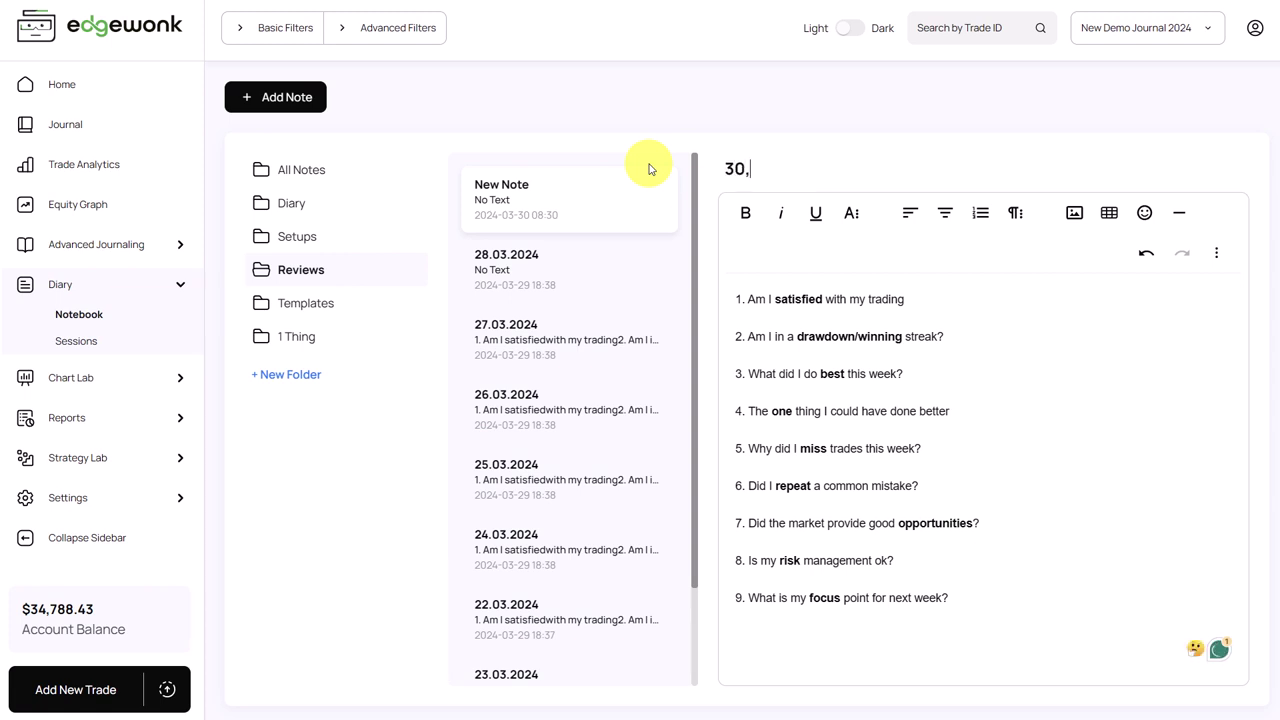
{"action": "type", "text": "30,"}
{"action": "key", "text": "BackSpace"}
{"action": "type", "text": ".03.2024"}
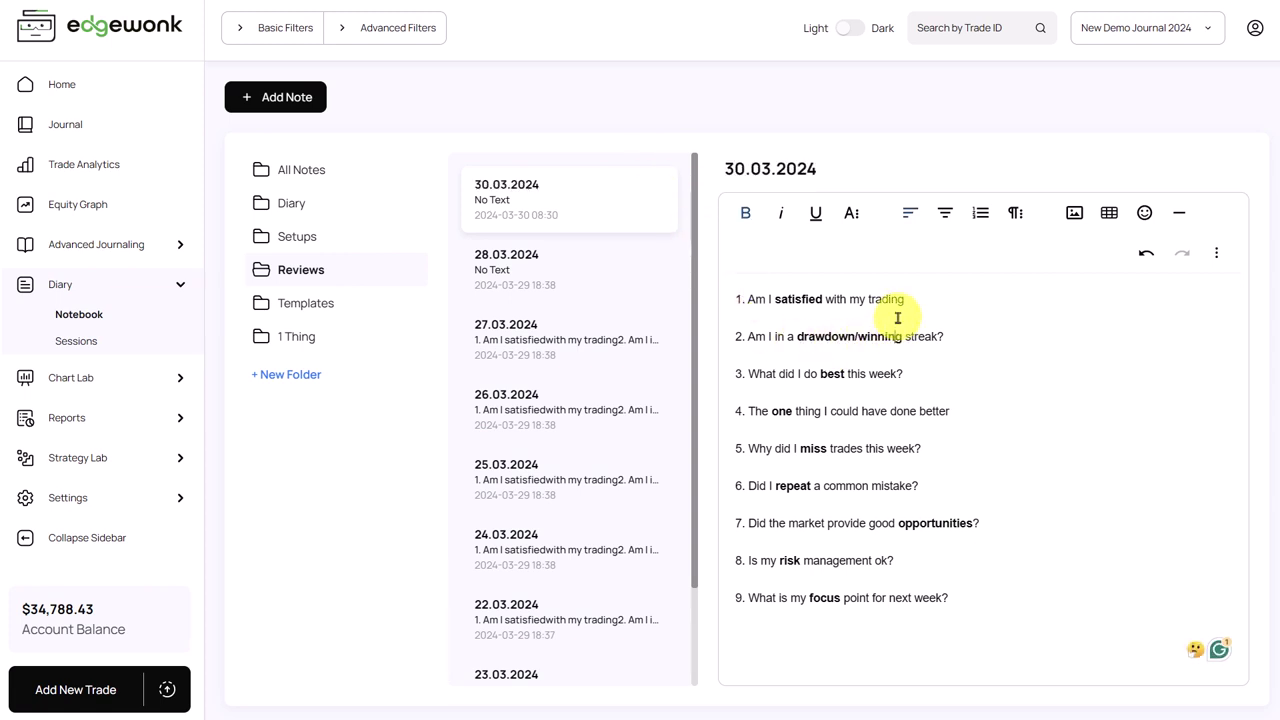
{"action": "left_click", "coordinate": [862, 321]}
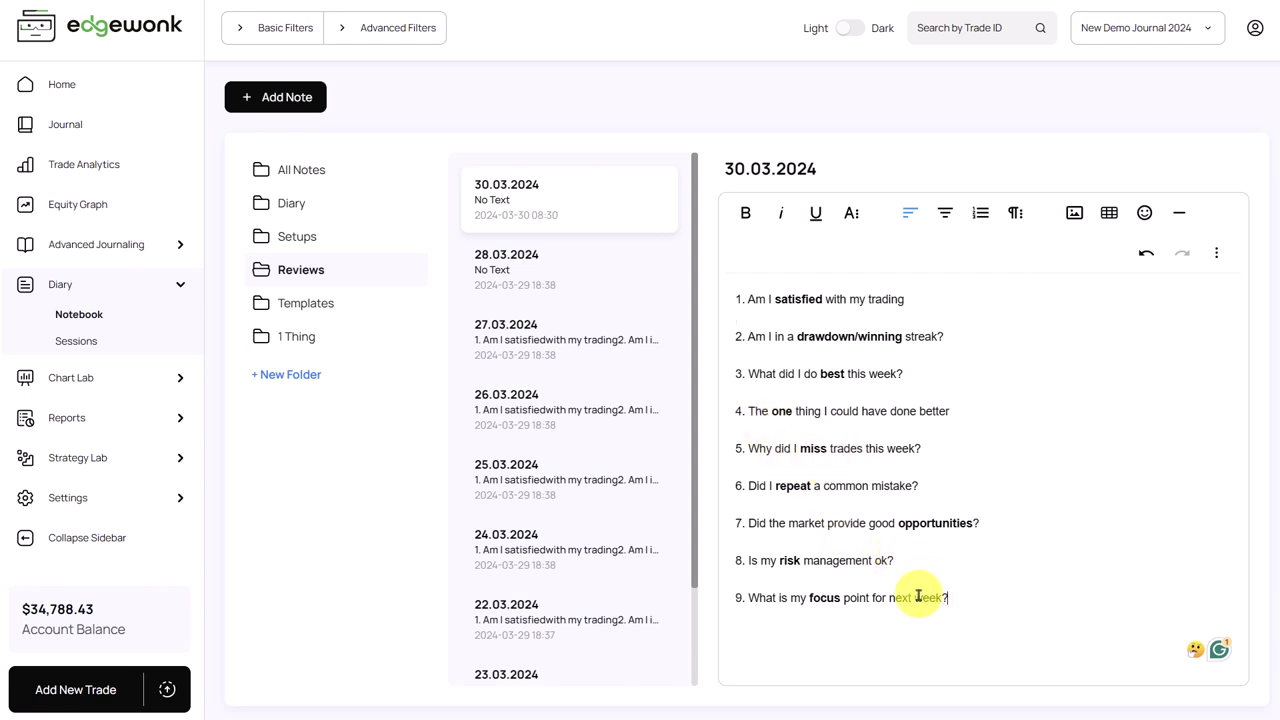
{"action": "left_click_drag", "start_coordinate": [948, 598], "coordinate": [744, 601]}
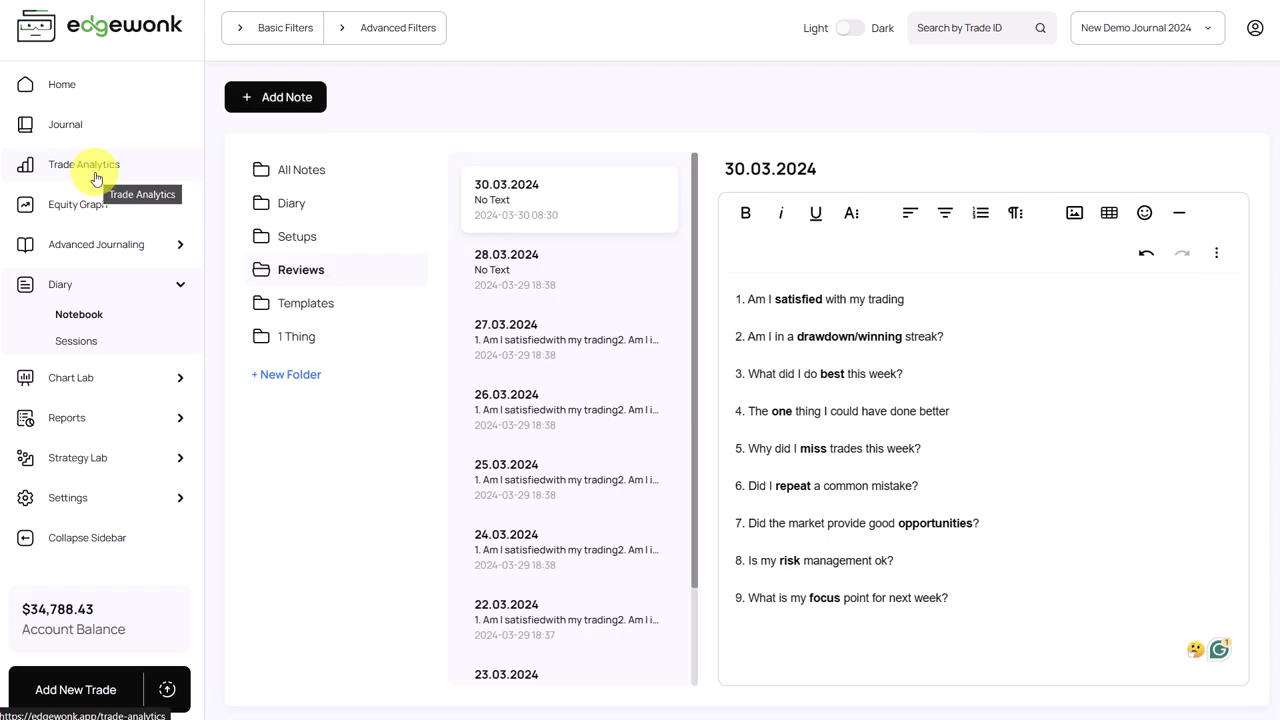
Step: Open Trade Analytics with the sidebar collapsed and group statistics by Trade Setups
{"action": "left_click", "coordinate": [95, 176]}
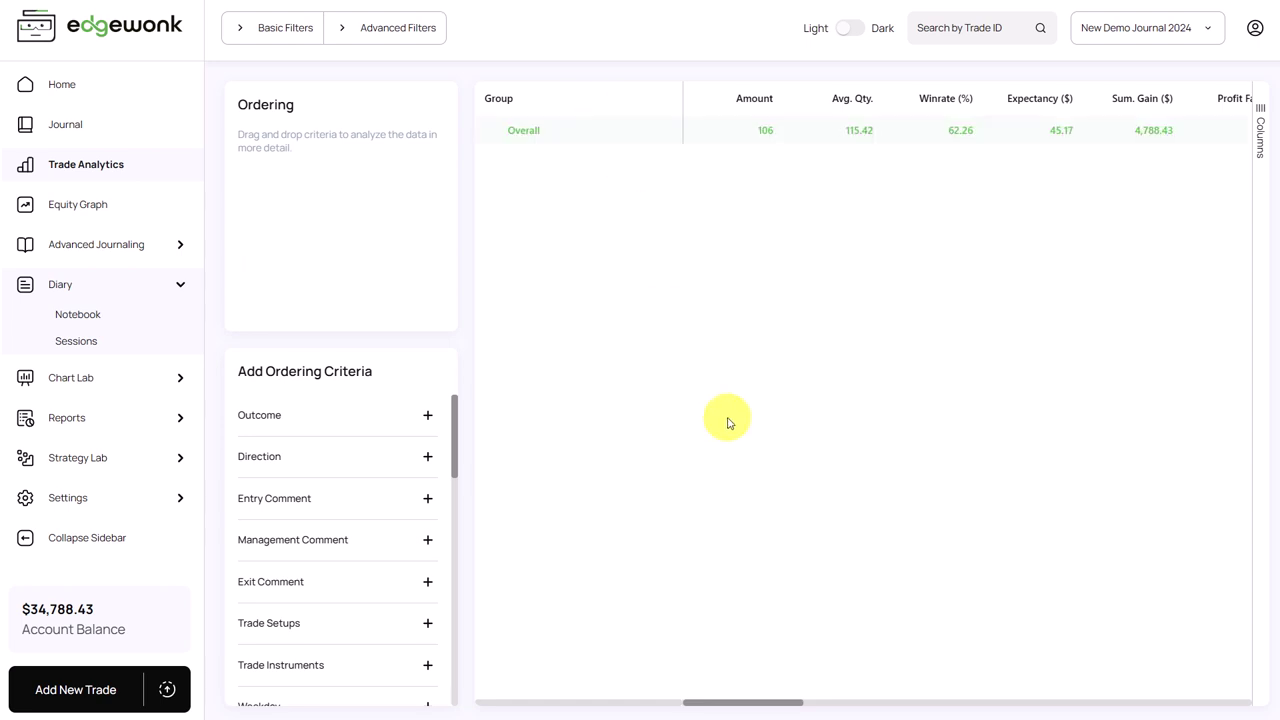
{"action": "left_click", "coordinate": [160, 530]}
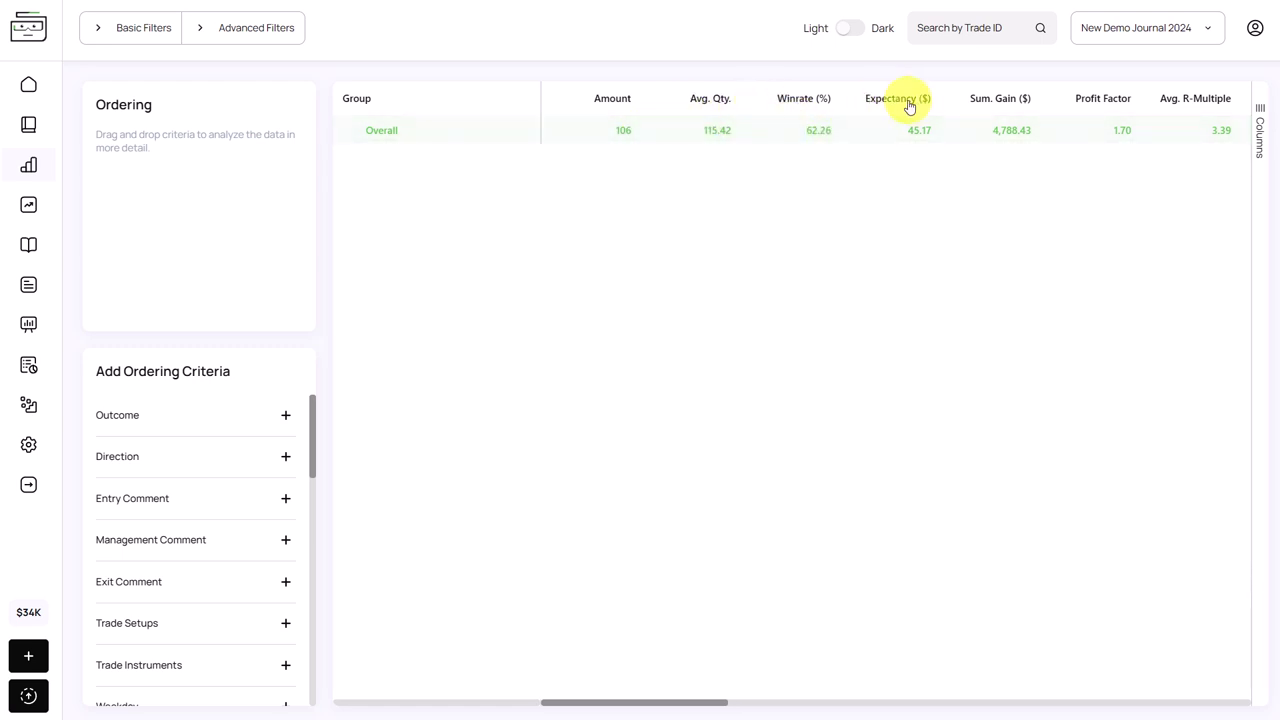
{"action": "left_click_drag", "start_coordinate": [695, 707], "coordinate": [757, 706]}
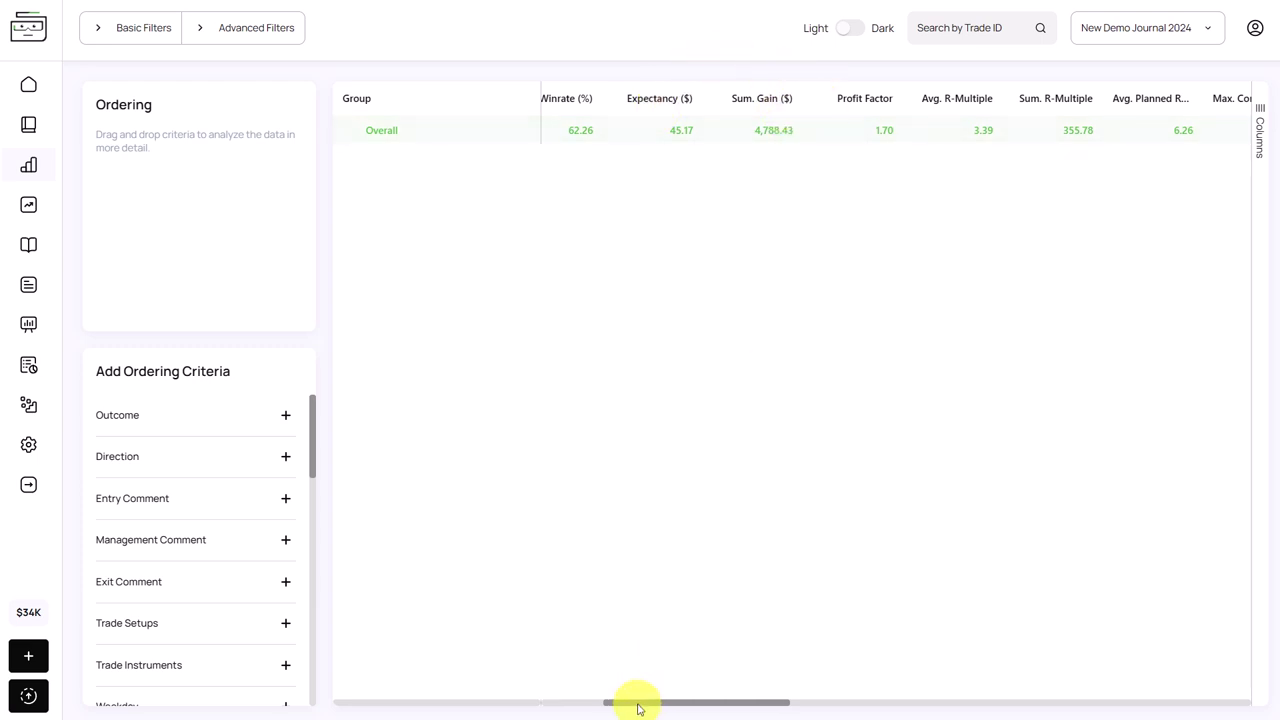
{"action": "left_click_drag", "start_coordinate": [640, 708], "coordinate": [460, 690]}
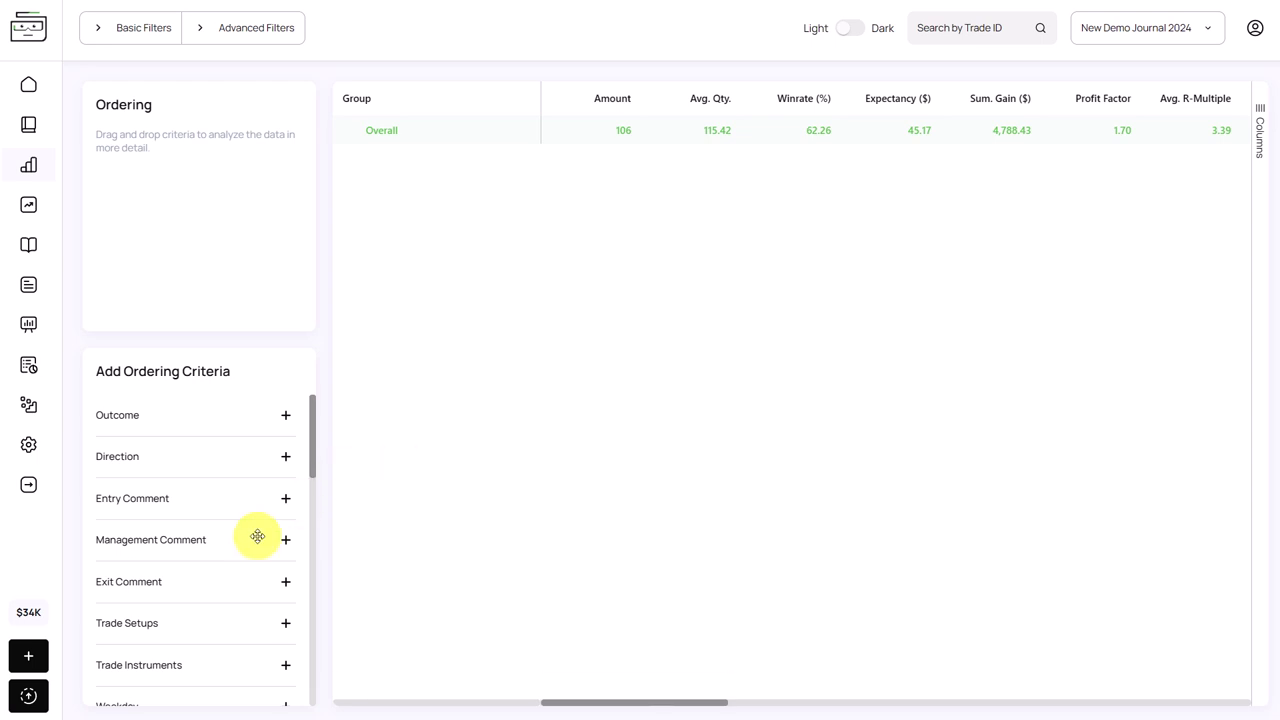
{"action": "scroll", "coordinate": [248, 520], "scroll_direction": "down", "scroll_amount": 1}
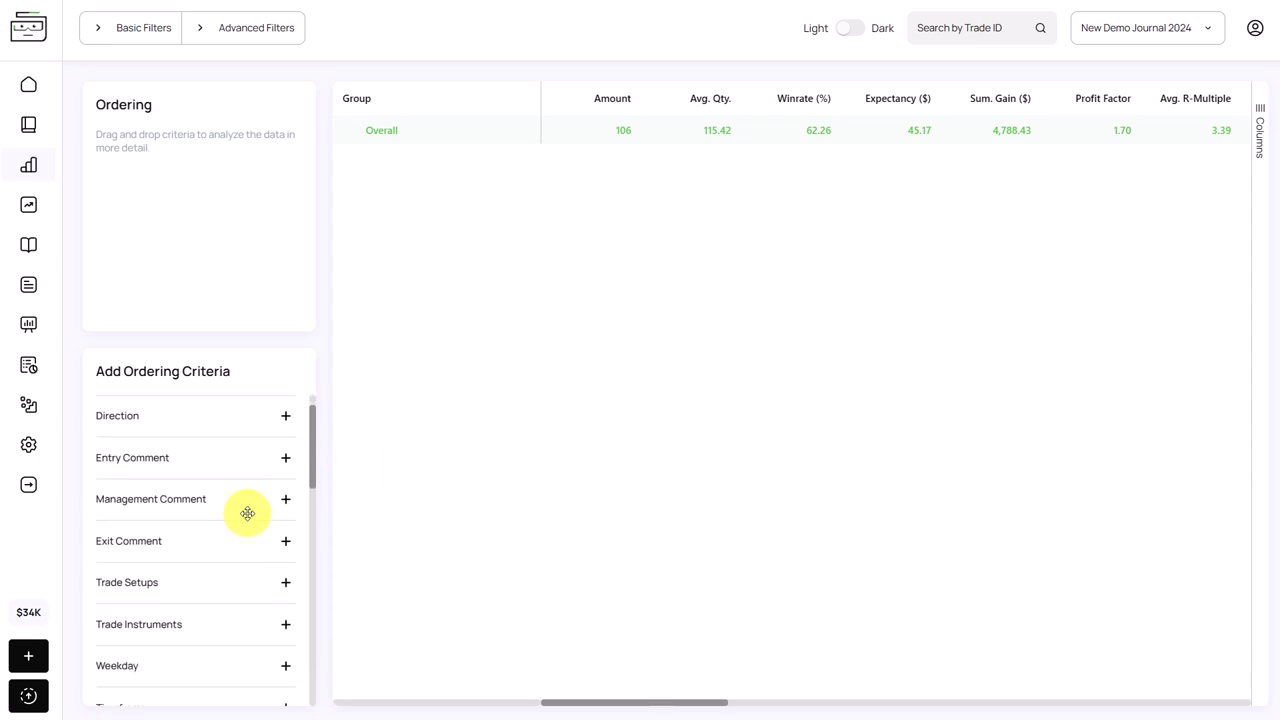
{"action": "left_click", "coordinate": [286, 580]}
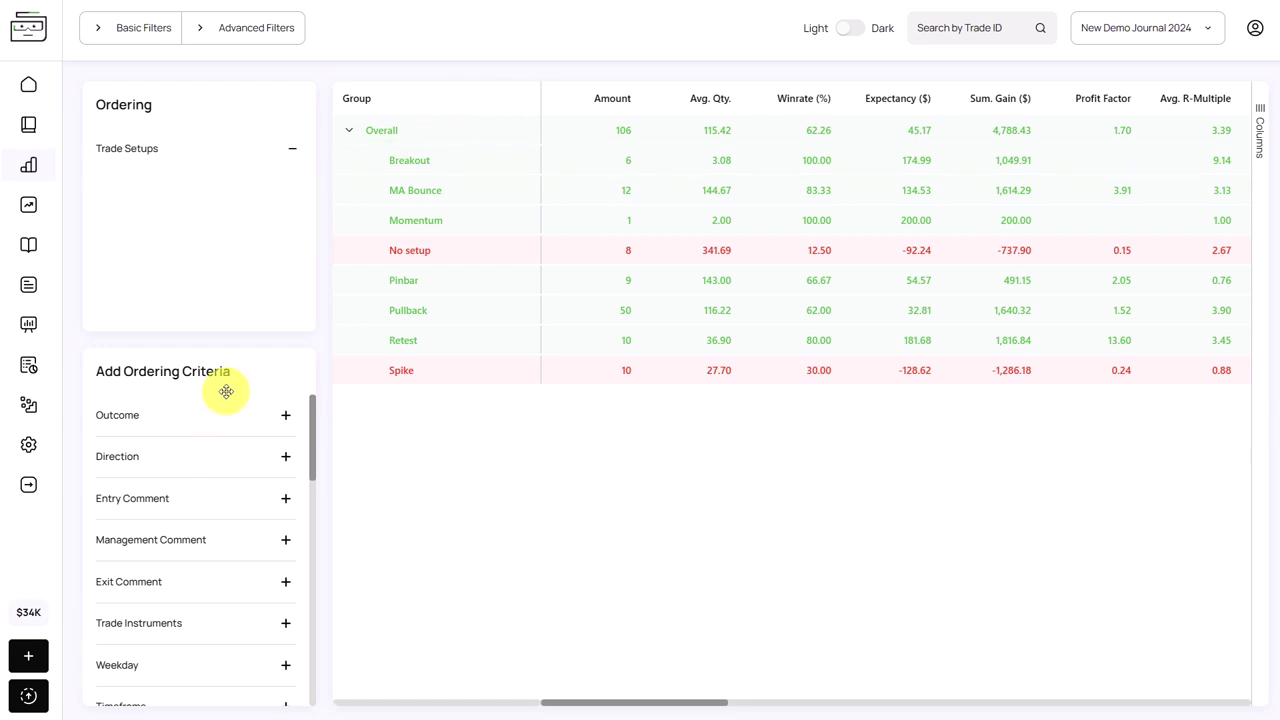
Step: Add Outcome as a second grouping, expand Pullback into its outcome rows, and restore the sidebar
{"action": "left_click", "coordinate": [285, 420]}
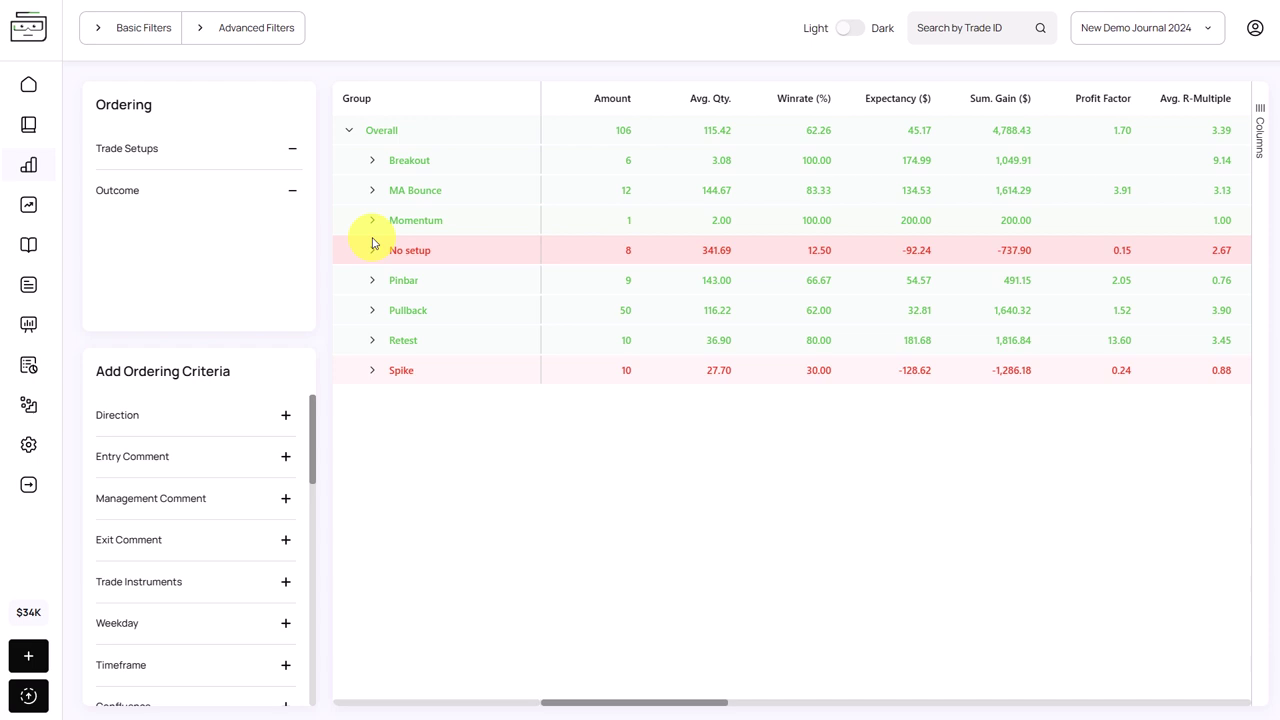
{"action": "left_click", "coordinate": [372, 311]}
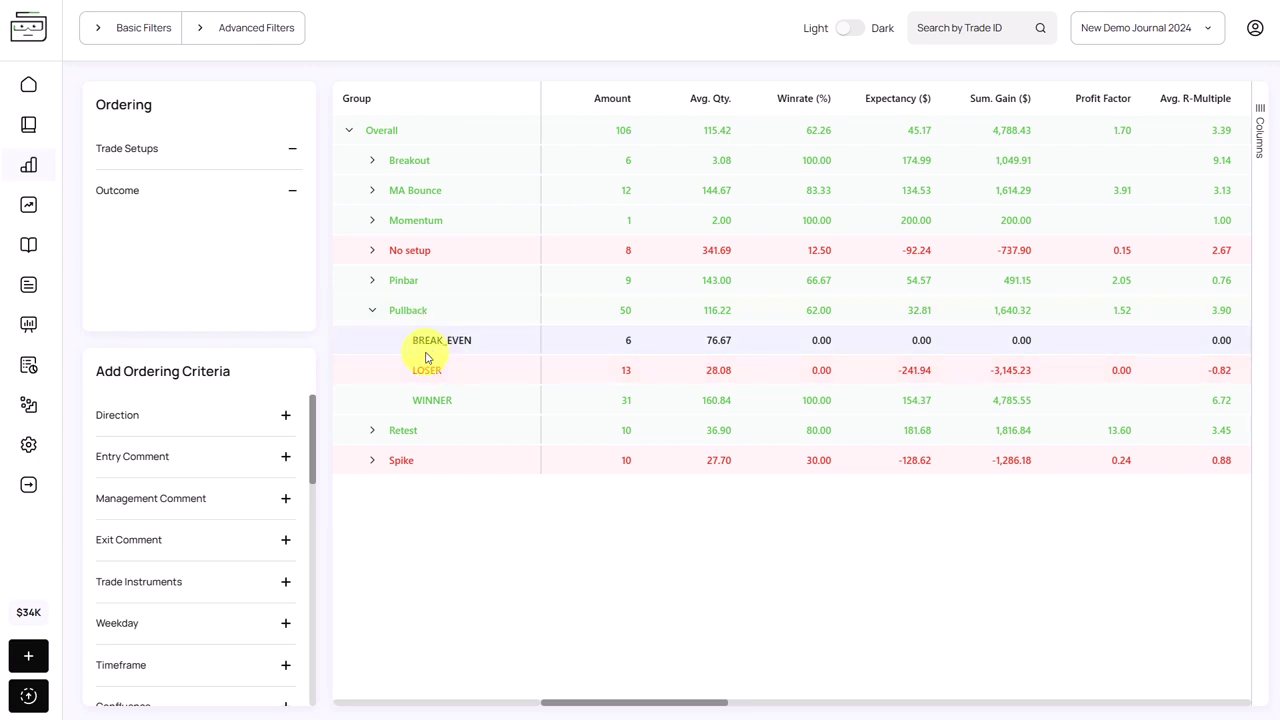
{"action": "left_click", "coordinate": [28, 484]}
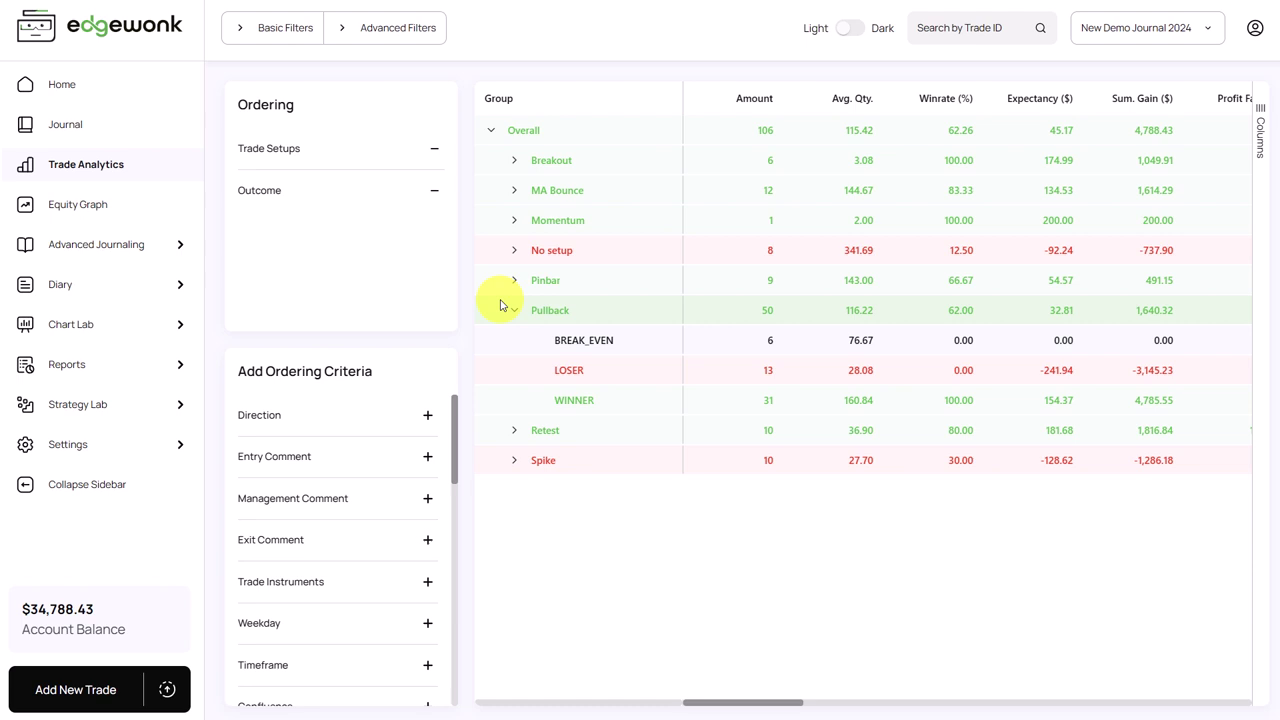
Step: Open the Gold trade from the Journal and review its Custom Stats, Timeframe 1H and Preparation
{"action": "left_click", "coordinate": [164, 330]}
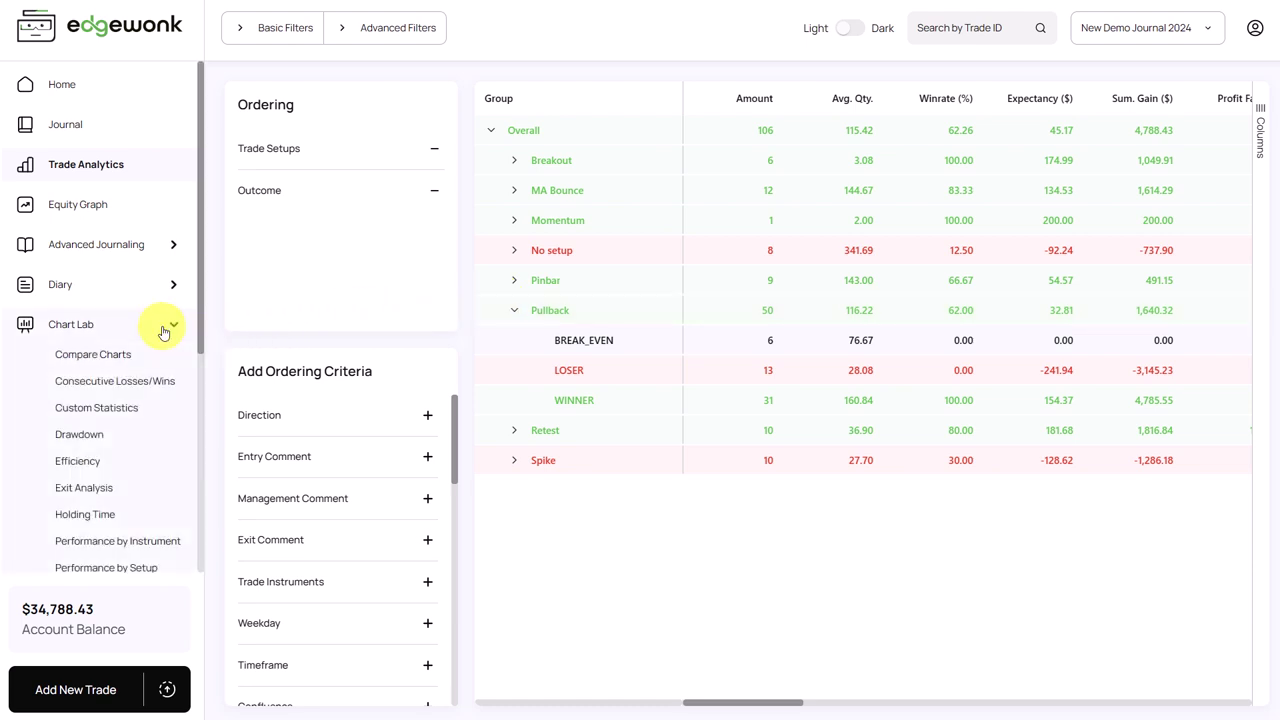
{"action": "left_click", "coordinate": [106, 416]}
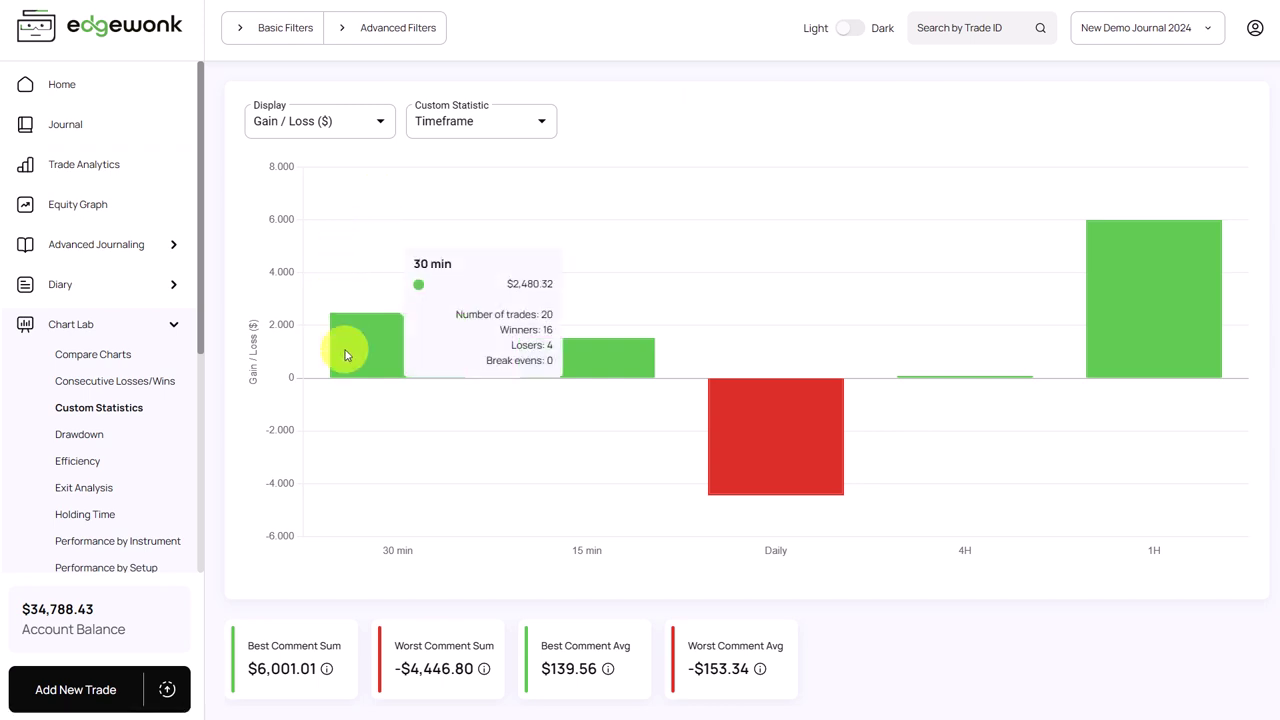
{"action": "left_click", "coordinate": [127, 132]}
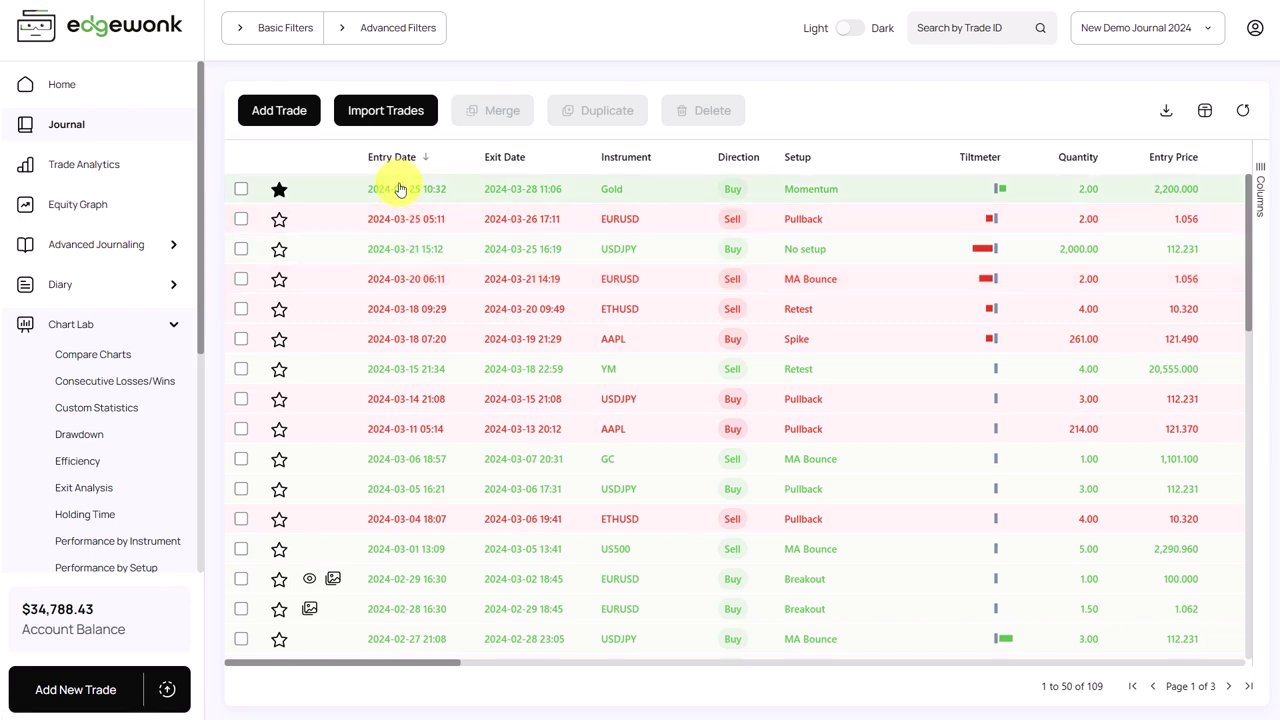
{"action": "left_click", "coordinate": [400, 190]}
{"action": "left_click", "coordinate": [1014, 103]}
{"action": "scroll", "coordinate": [1024, 330], "scroll_direction": "down", "scroll_amount": 1}
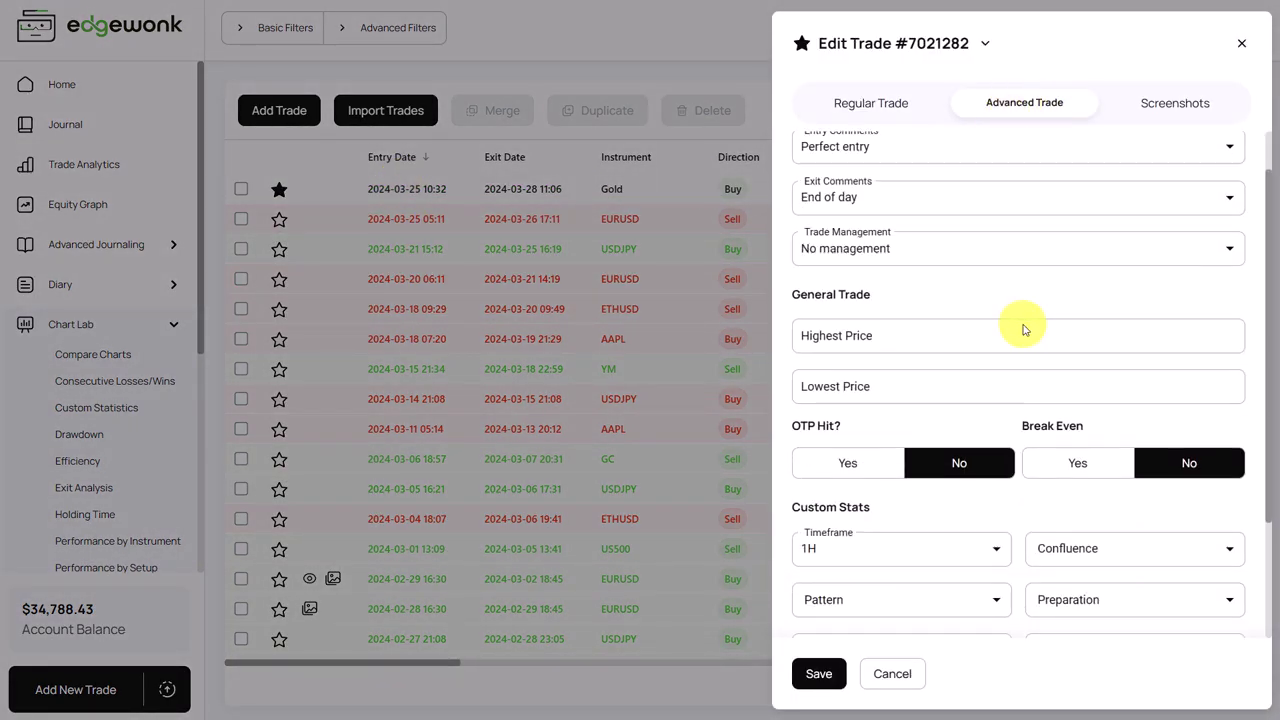
{"action": "scroll", "coordinate": [1024, 330], "scroll_direction": "down", "scroll_amount": 2}
{"action": "mouse_move", "coordinate": [889, 351]}
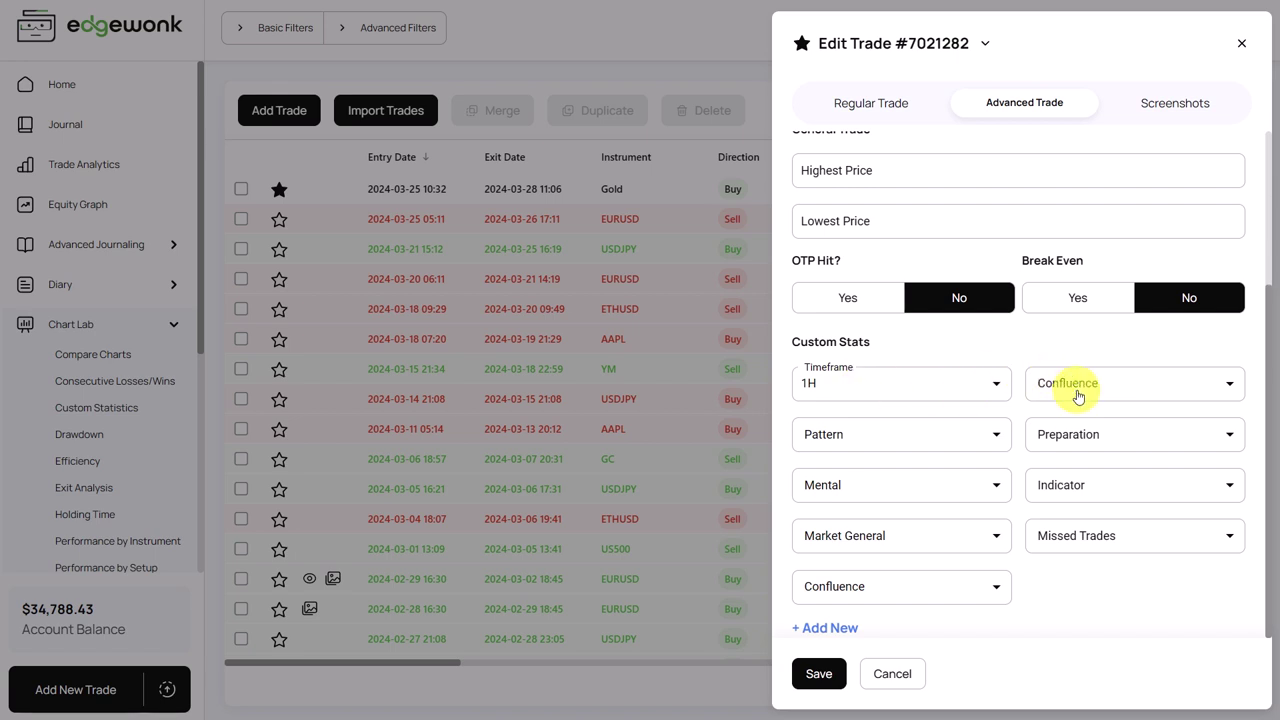
{"action": "left_click", "coordinate": [1094, 440]}
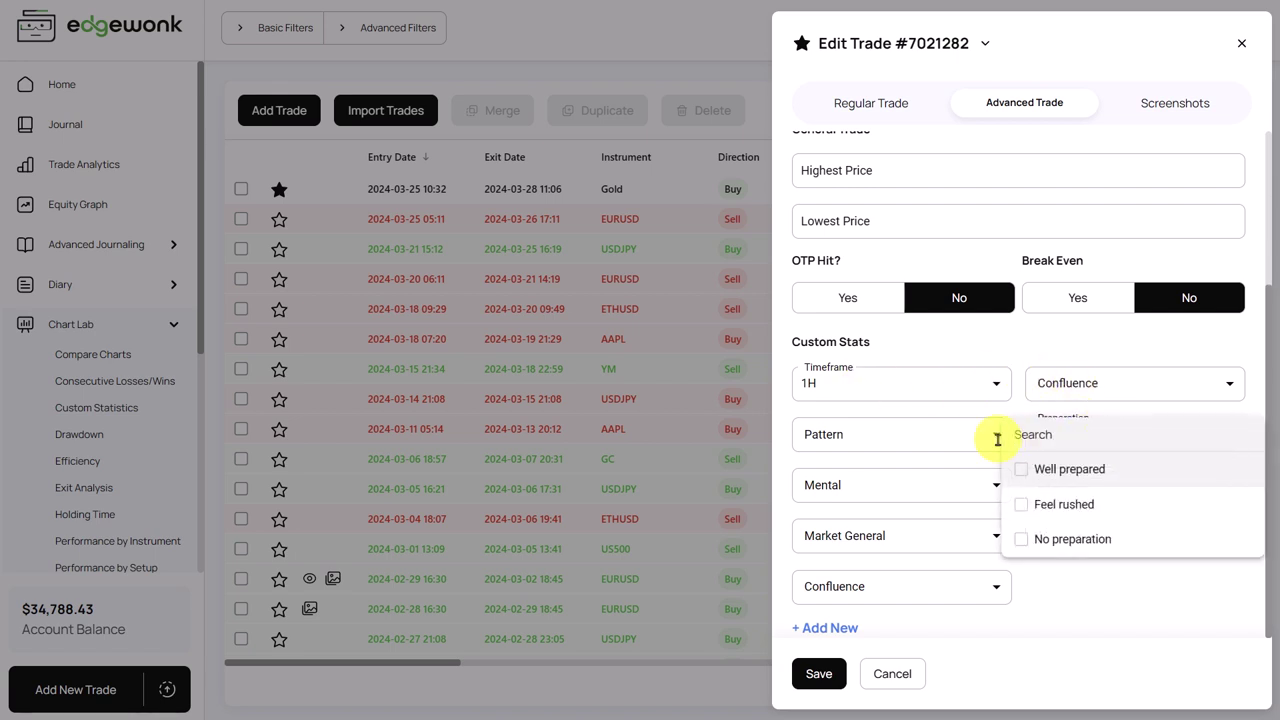
{"action": "left_click", "coordinate": [930, 448]}
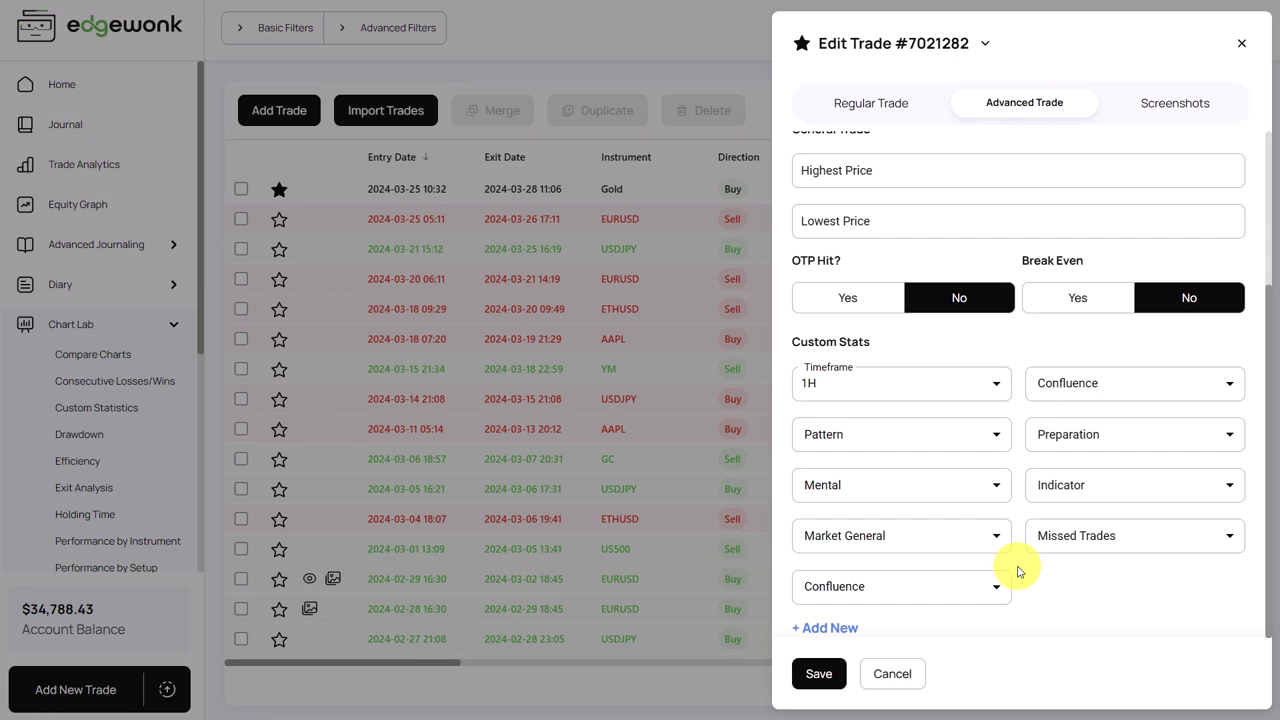
Step: Close the trade editor and read gain/loss by Timeframe: 1H $6,001.01, Daily -$4,446.80
{"action": "left_click", "coordinate": [107, 399]}
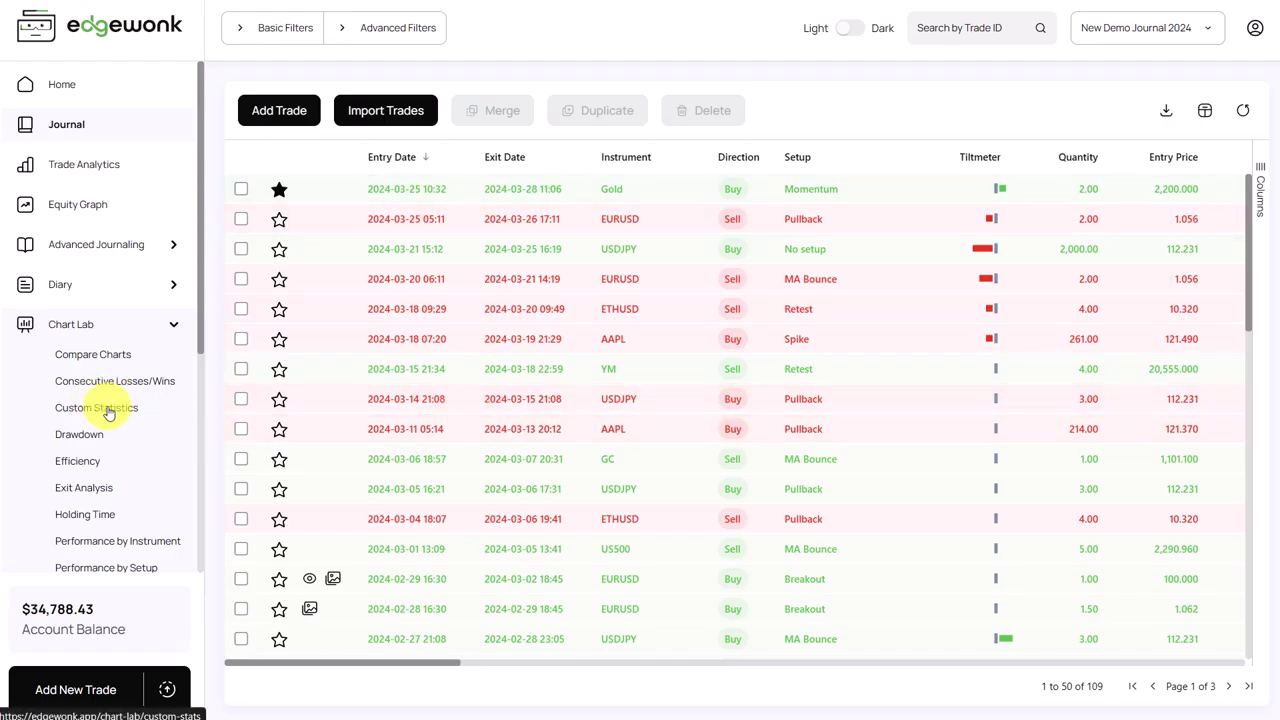
{"action": "left_click", "coordinate": [108, 412]}
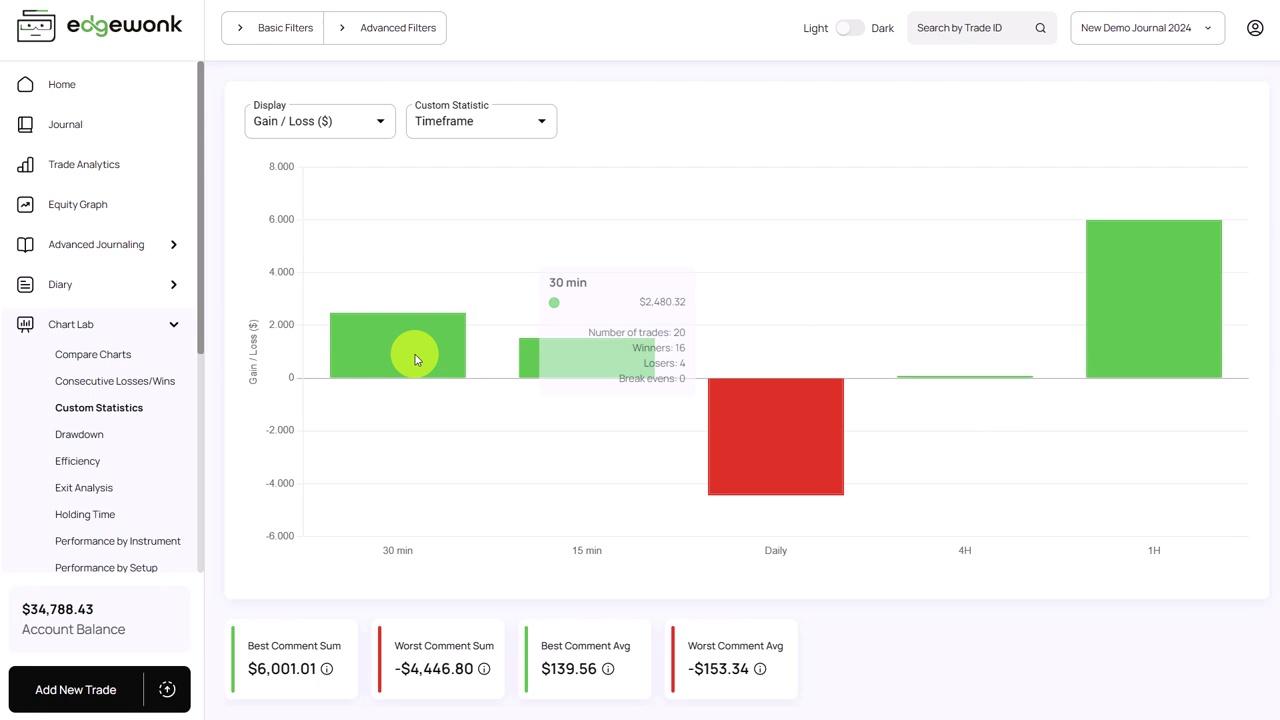
{"action": "mouse_move", "coordinate": [1143, 291]}
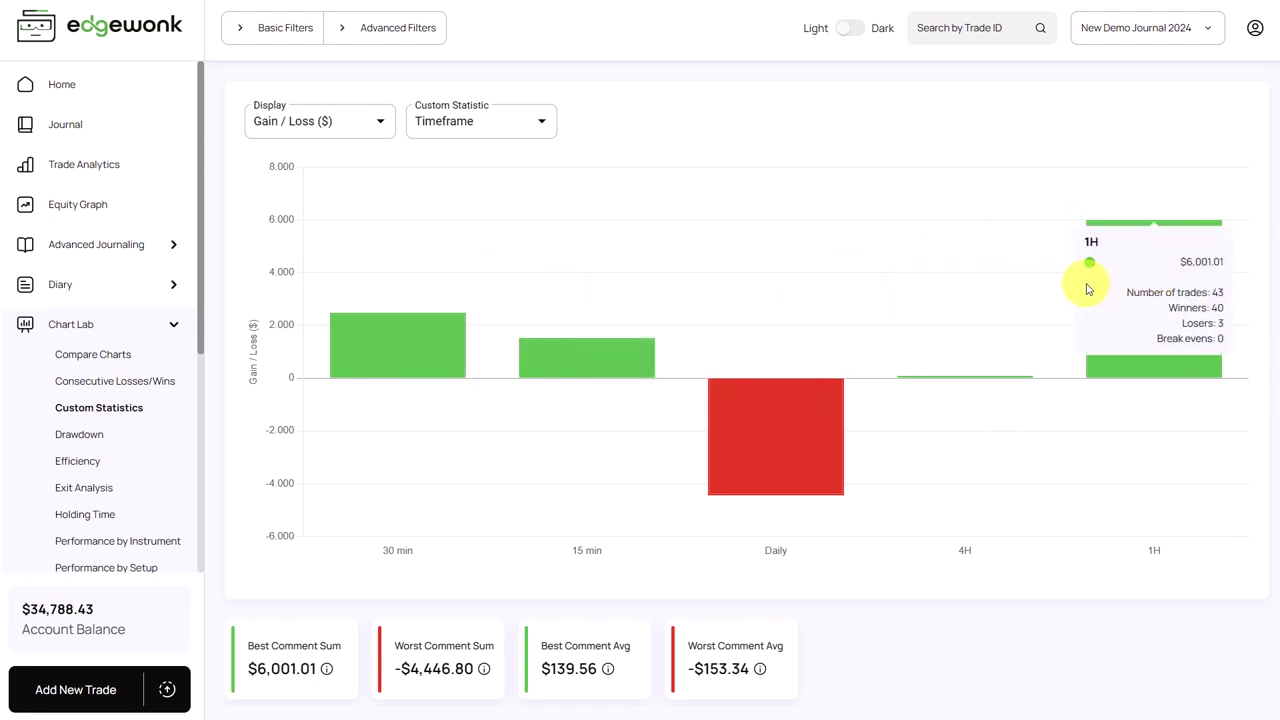
{"action": "mouse_move", "coordinate": [787, 436]}
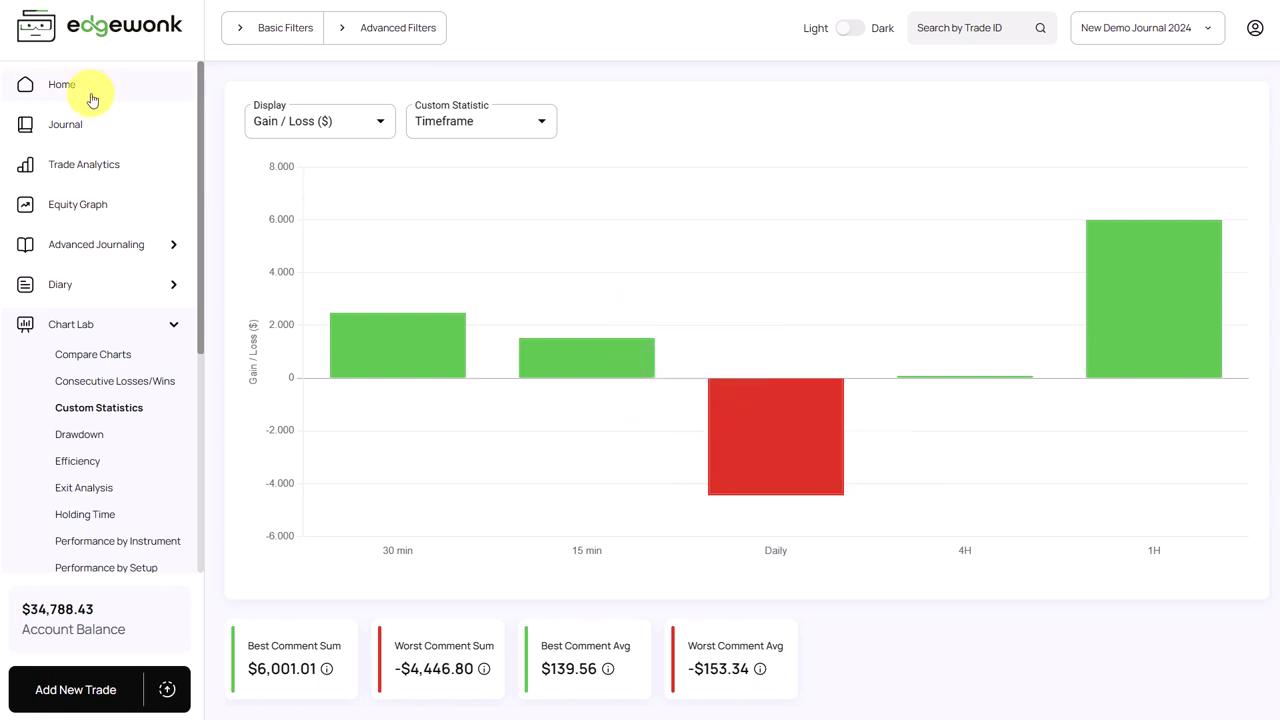
Step: Go back through the dashboard to the Chart Lab Custom Statistics chart
{"action": "left_click", "coordinate": [134, 88]}
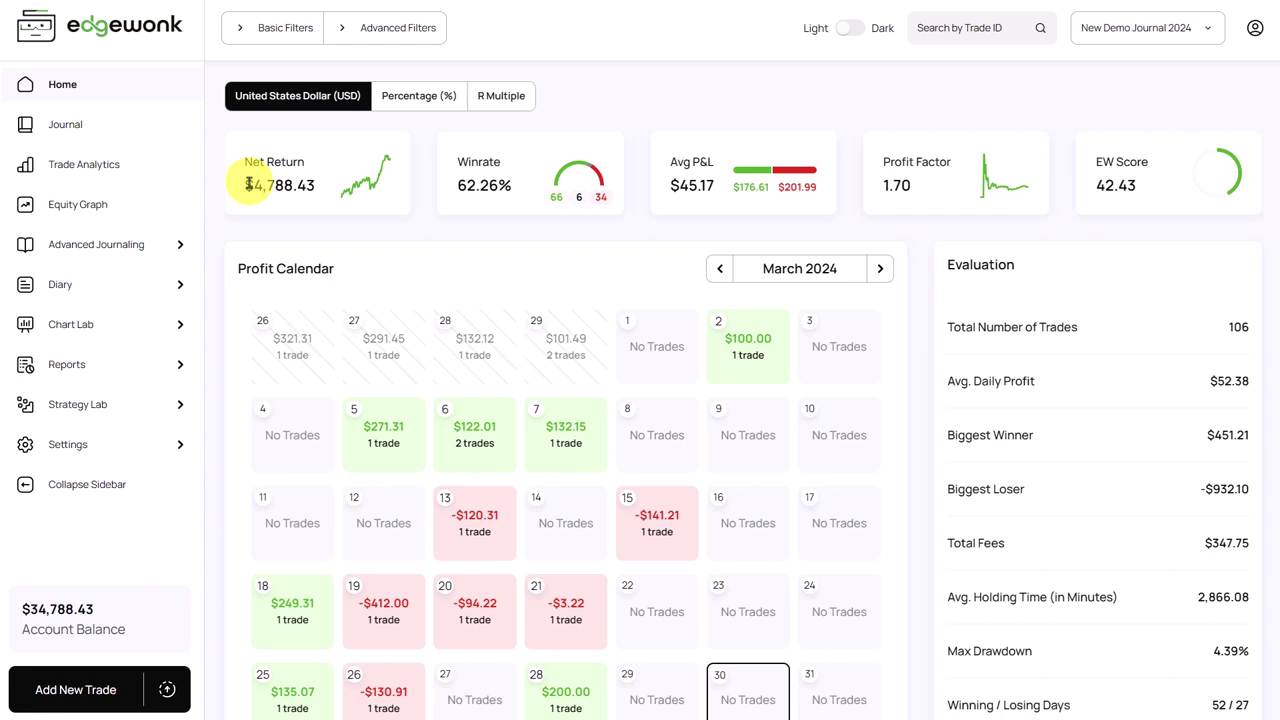
{"action": "left_click", "coordinate": [88, 330]}
{"action": "left_click", "coordinate": [97, 408]}
{"action": "mouse_move", "coordinate": [791, 382]}
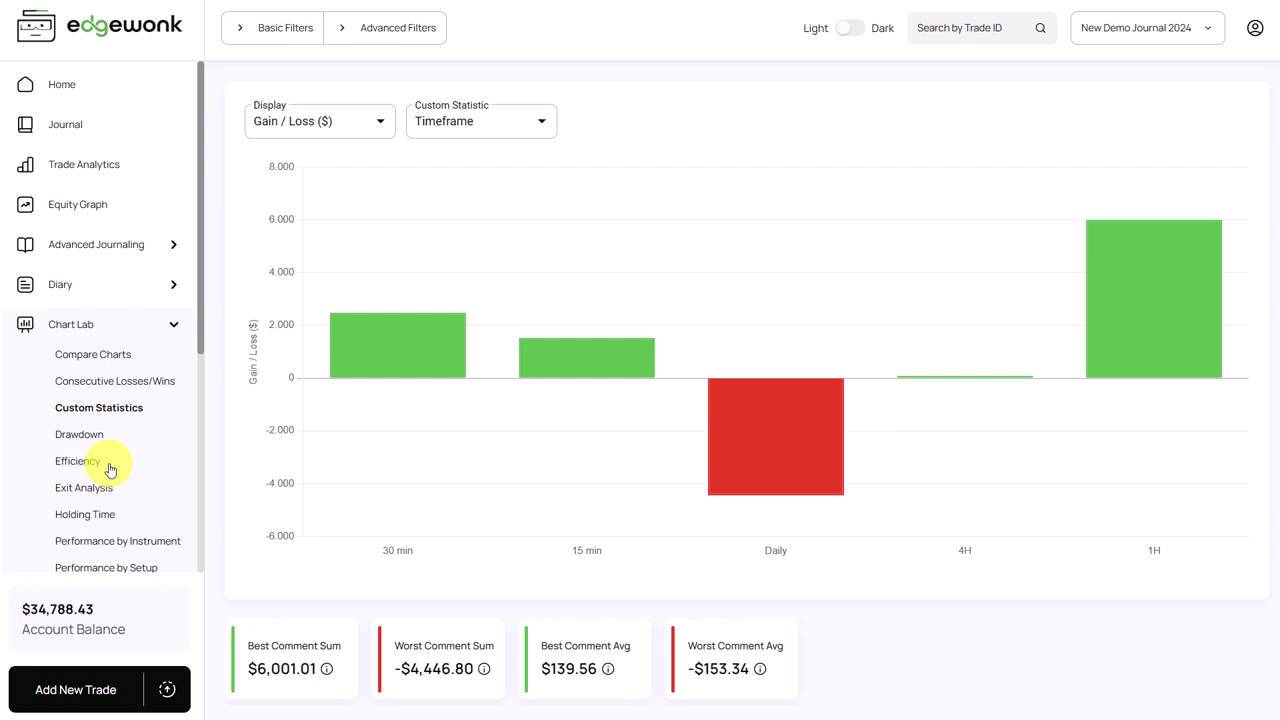
{"action": "scroll", "coordinate": [110, 405], "scroll_direction": "down", "scroll_amount": 3}
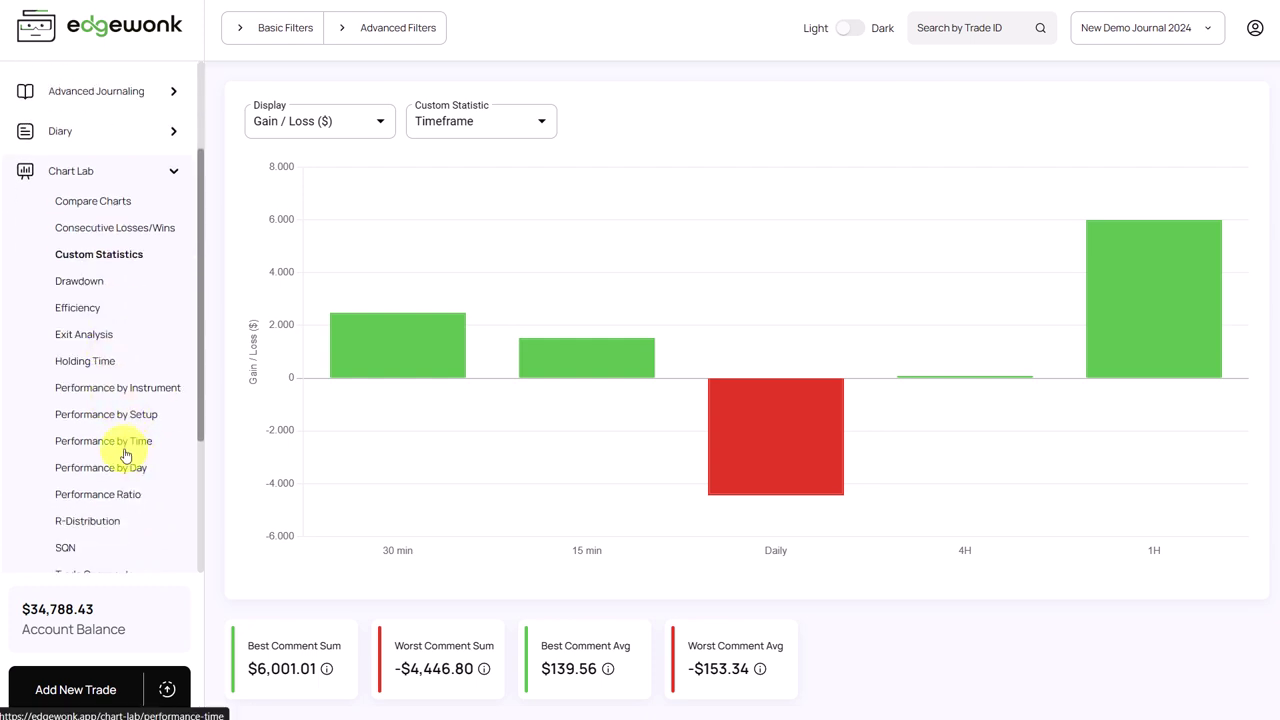
Step: Set Performance by Time to Hour of Day; best hour $1,510.70, worst -$1,472.94
{"action": "left_click", "coordinate": [127, 447]}
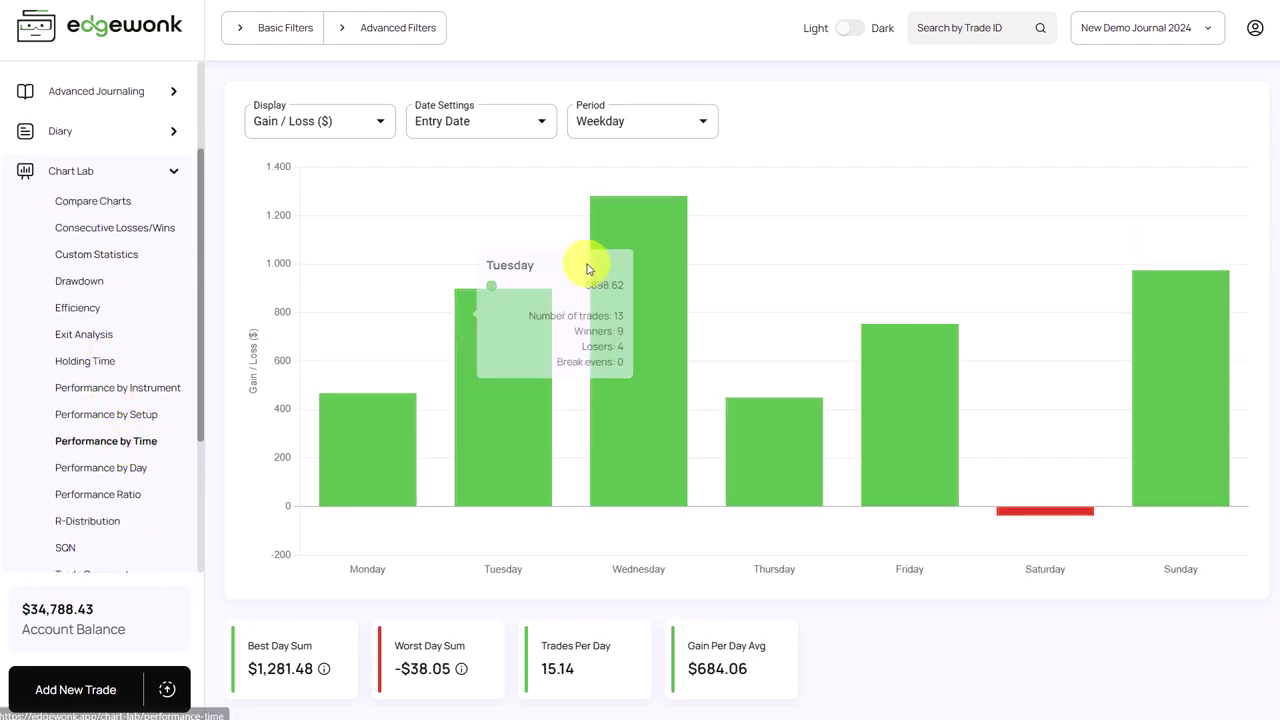
{"action": "left_click", "coordinate": [666, 127]}
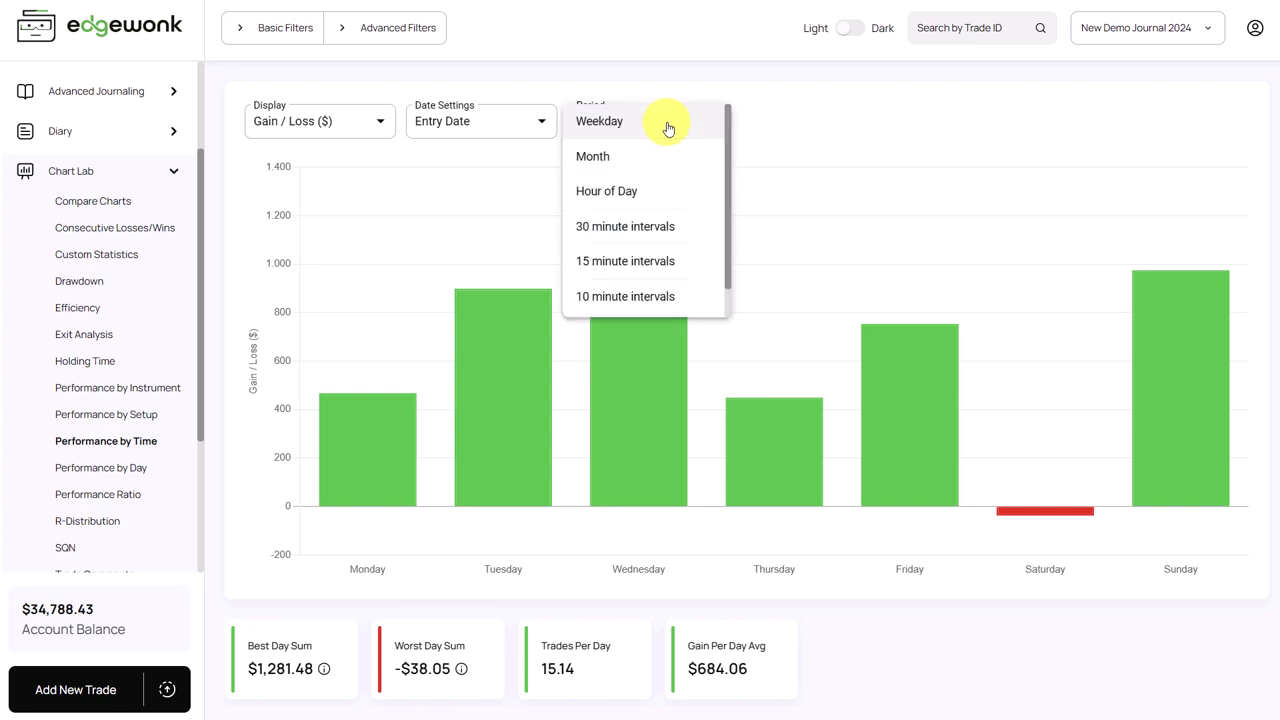
{"action": "left_click", "coordinate": [646, 194]}
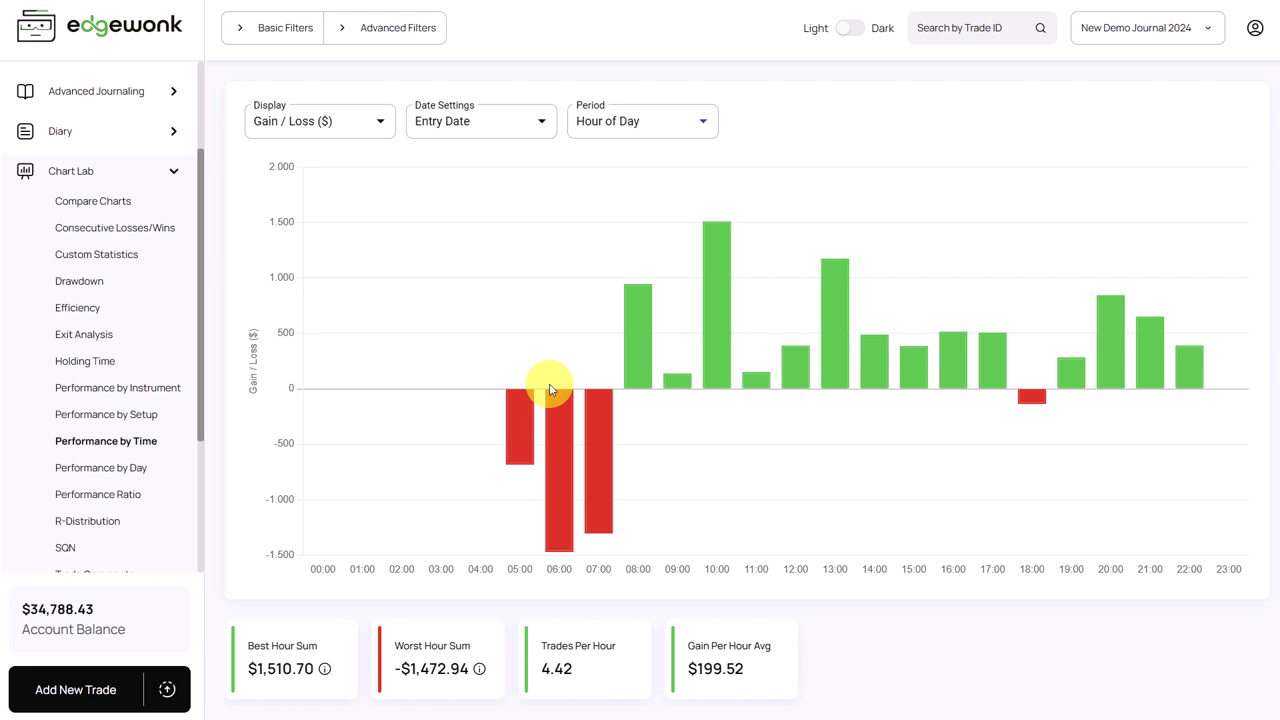
{"action": "mouse_move", "coordinate": [620, 396]}
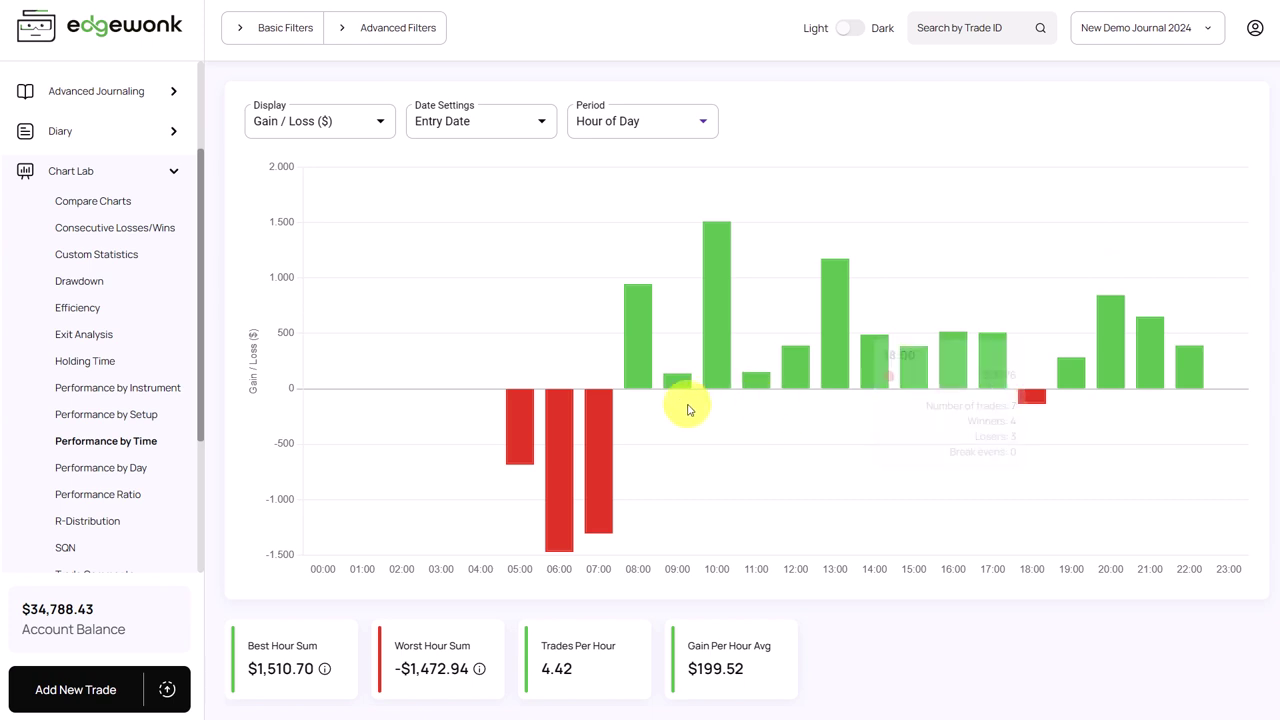
{"action": "mouse_move", "coordinate": [1035, 398]}
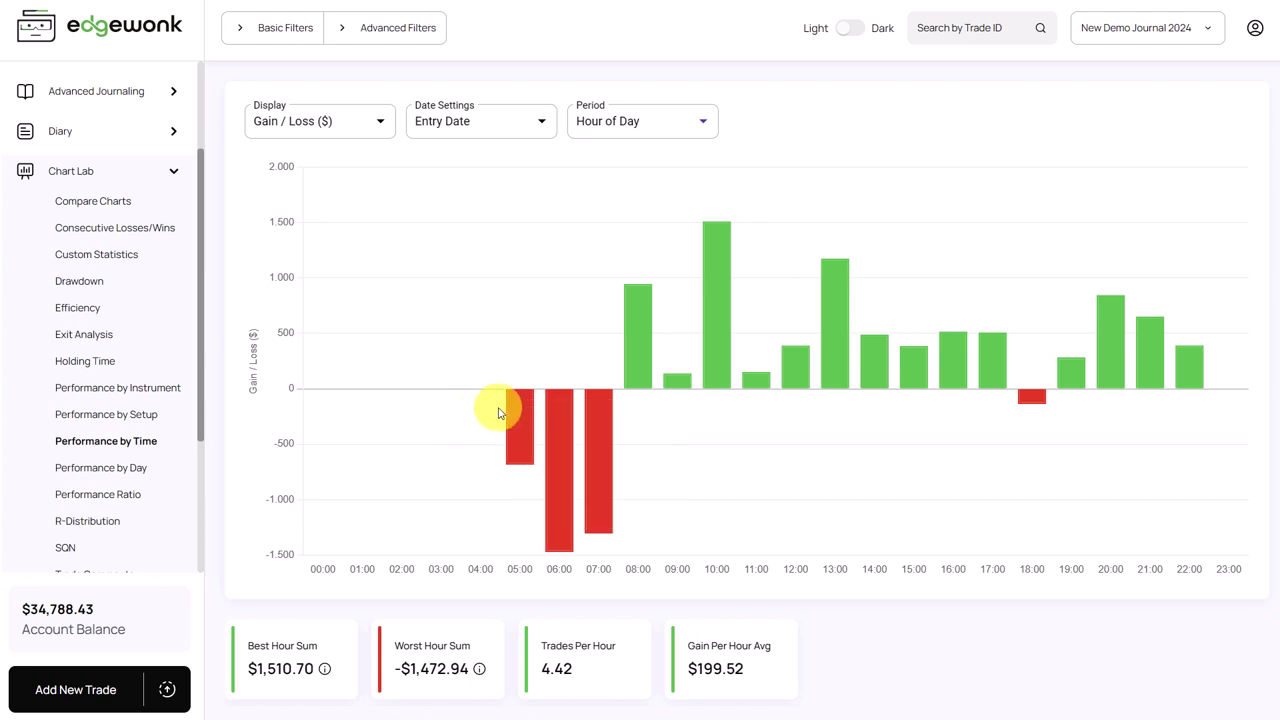
{"action": "mouse_move", "coordinate": [489, 444]}
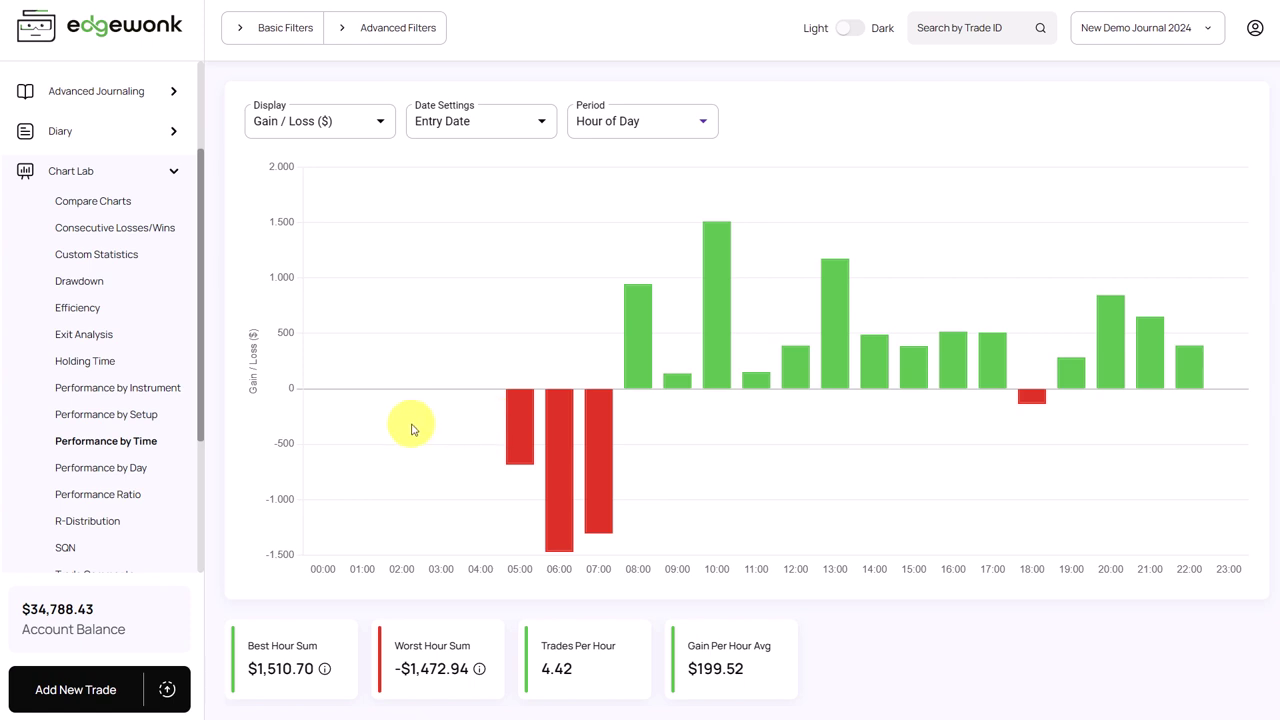
Step: Open the R-Distribution chart and read its bars: average R-Multiple 3.39, total 355.78
{"action": "scroll", "coordinate": [130, 445], "scroll_direction": "down", "scroll_amount": 1}
{"action": "left_click", "coordinate": [100, 444]}
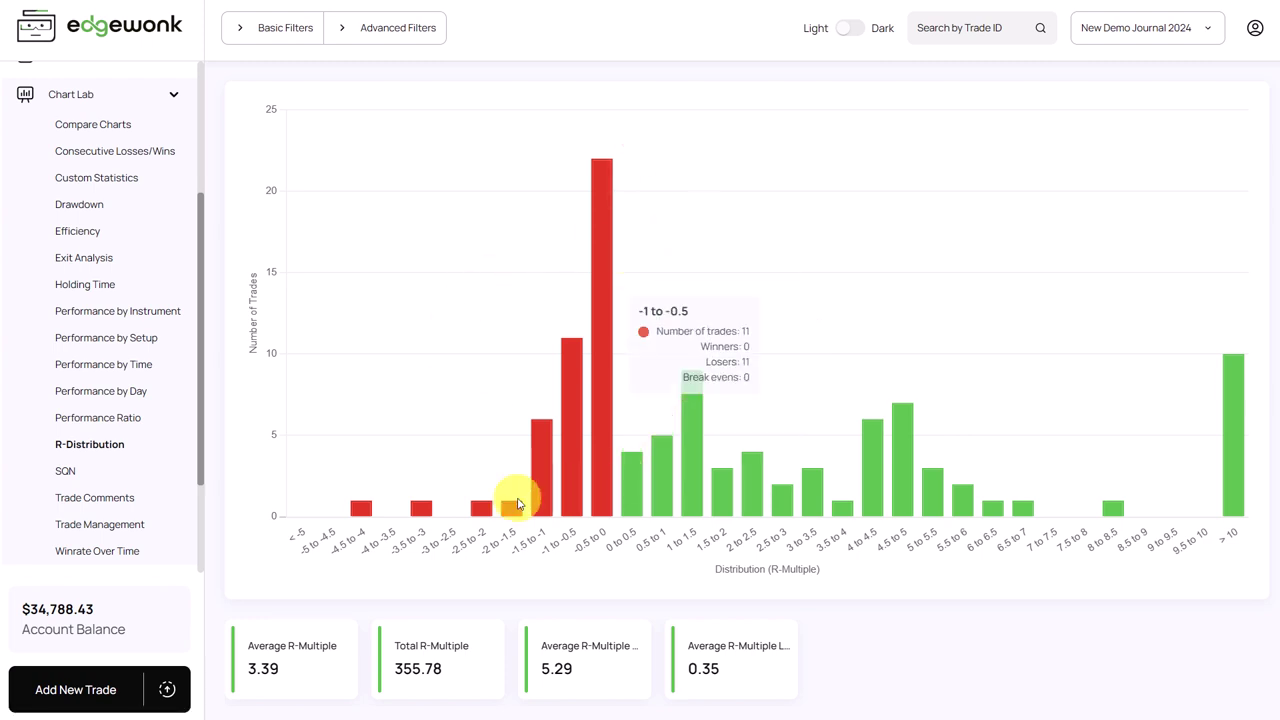
{"action": "mouse_move", "coordinate": [591, 457]}
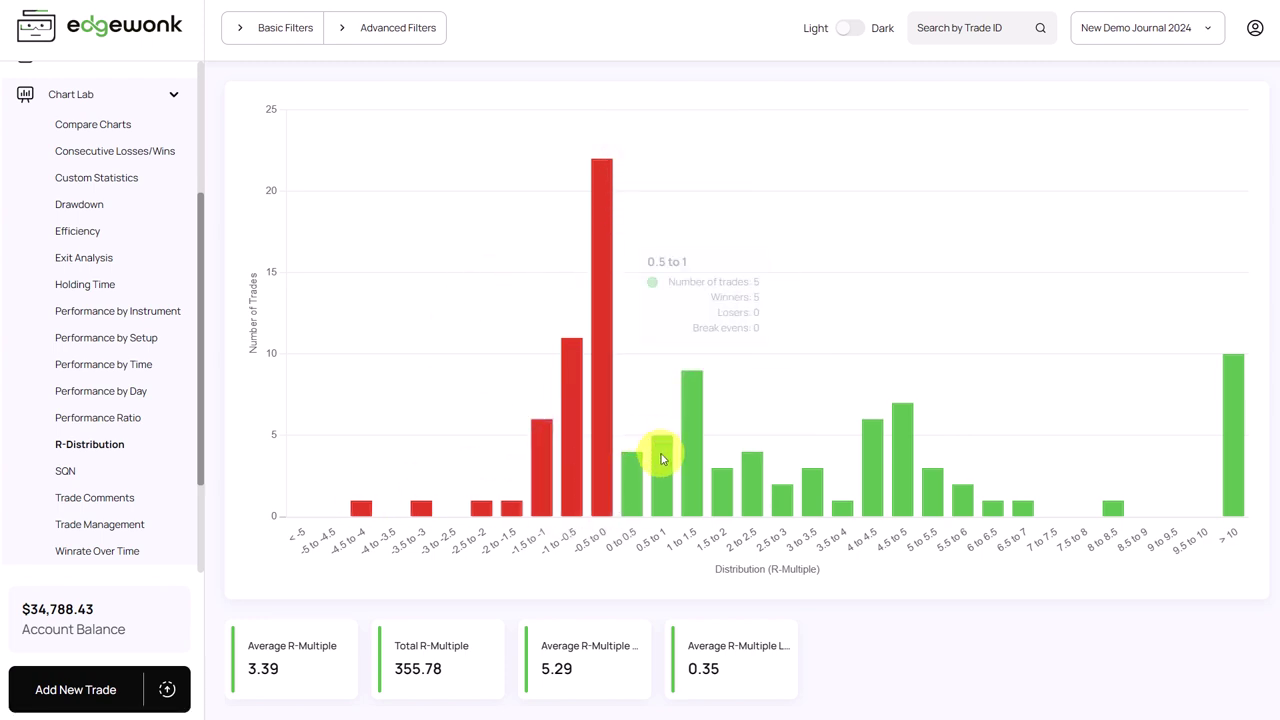
{"action": "mouse_move", "coordinate": [663, 472]}
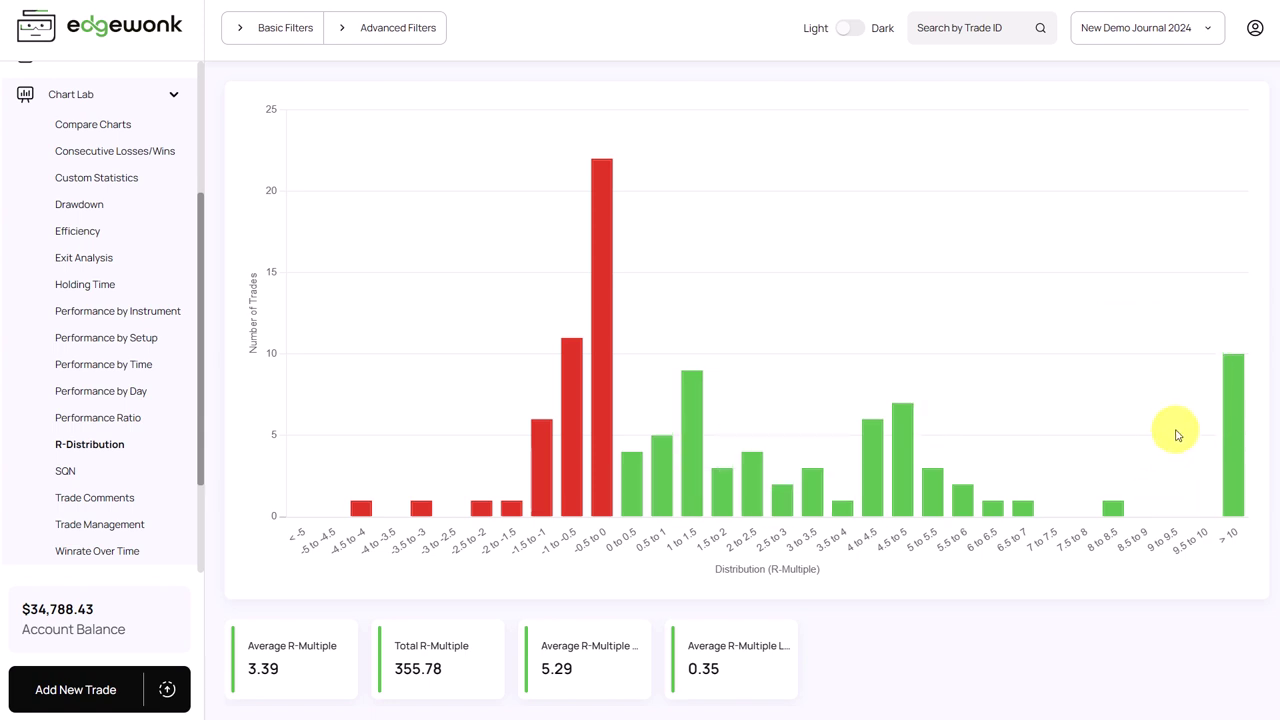
{"action": "mouse_move", "coordinate": [1234, 372]}
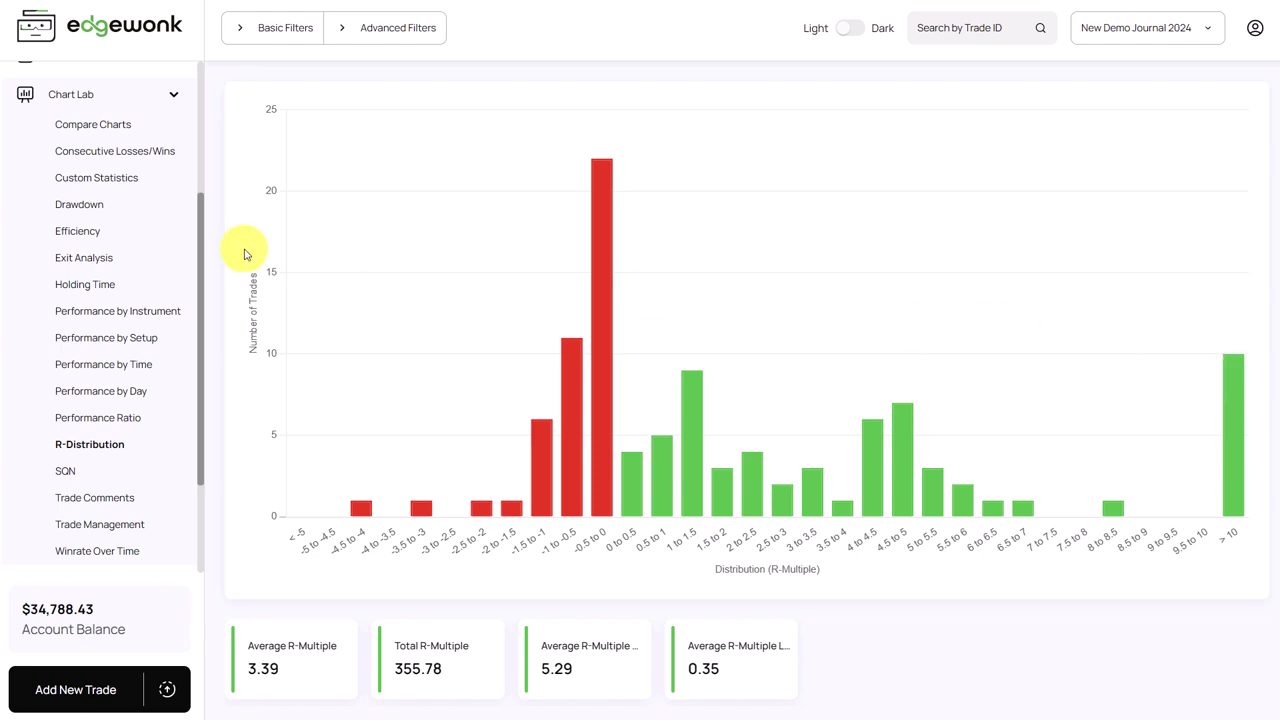
Step: On the Equity Graph, filter Basic Filters to R-Multiple Gain above 4.5
{"action": "scroll", "coordinate": [140, 286], "scroll_direction": "up", "scroll_amount": 3}
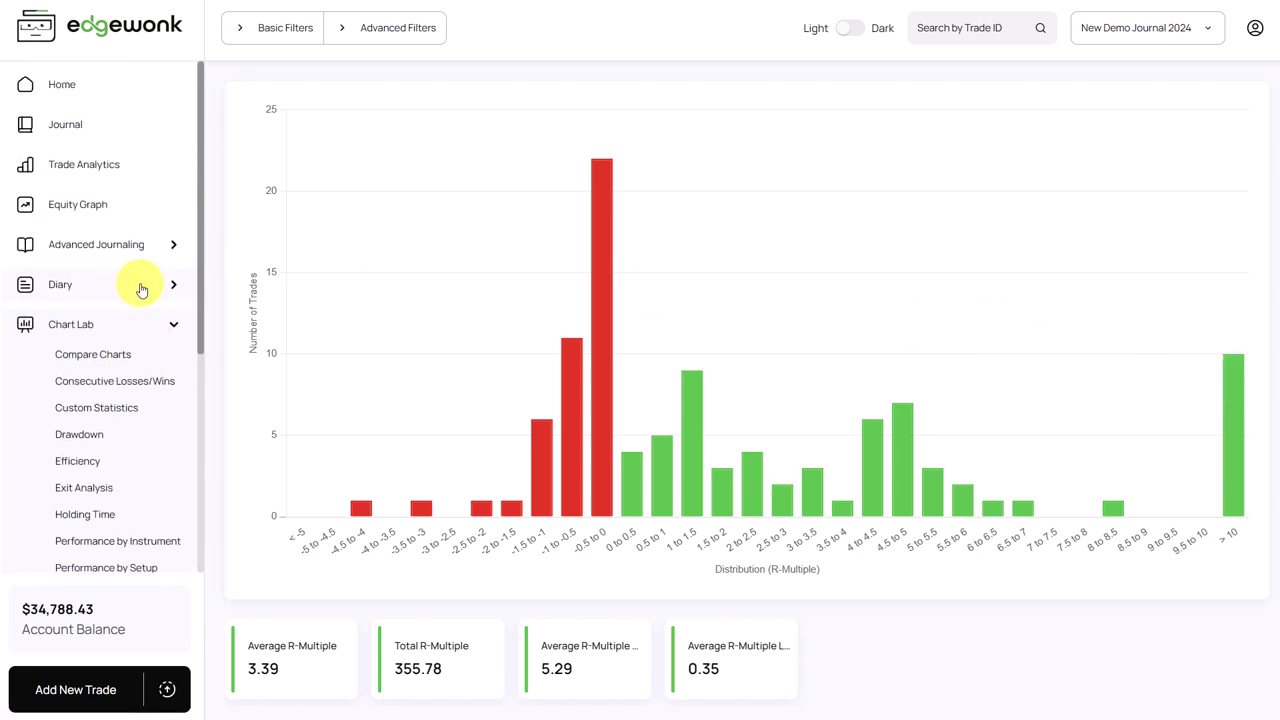
{"action": "left_click", "coordinate": [100, 205]}
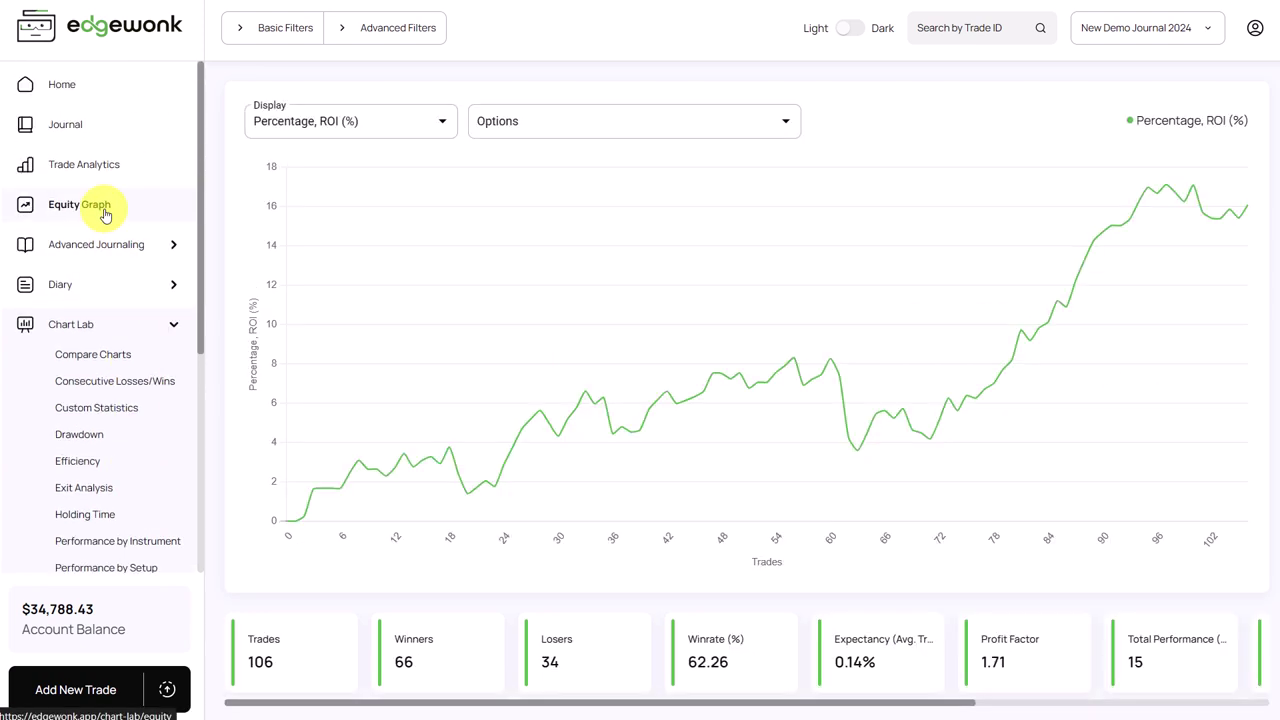
{"action": "left_click", "coordinate": [286, 30]}
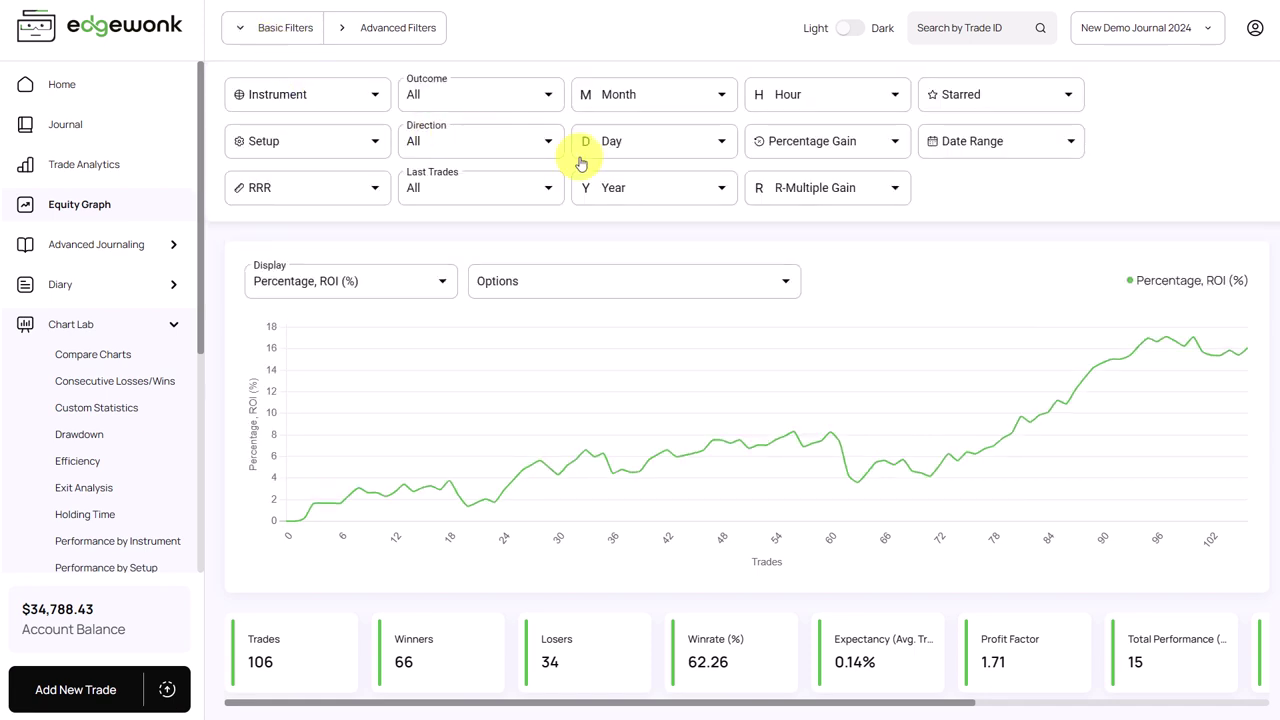
{"action": "left_click", "coordinate": [853, 204]}
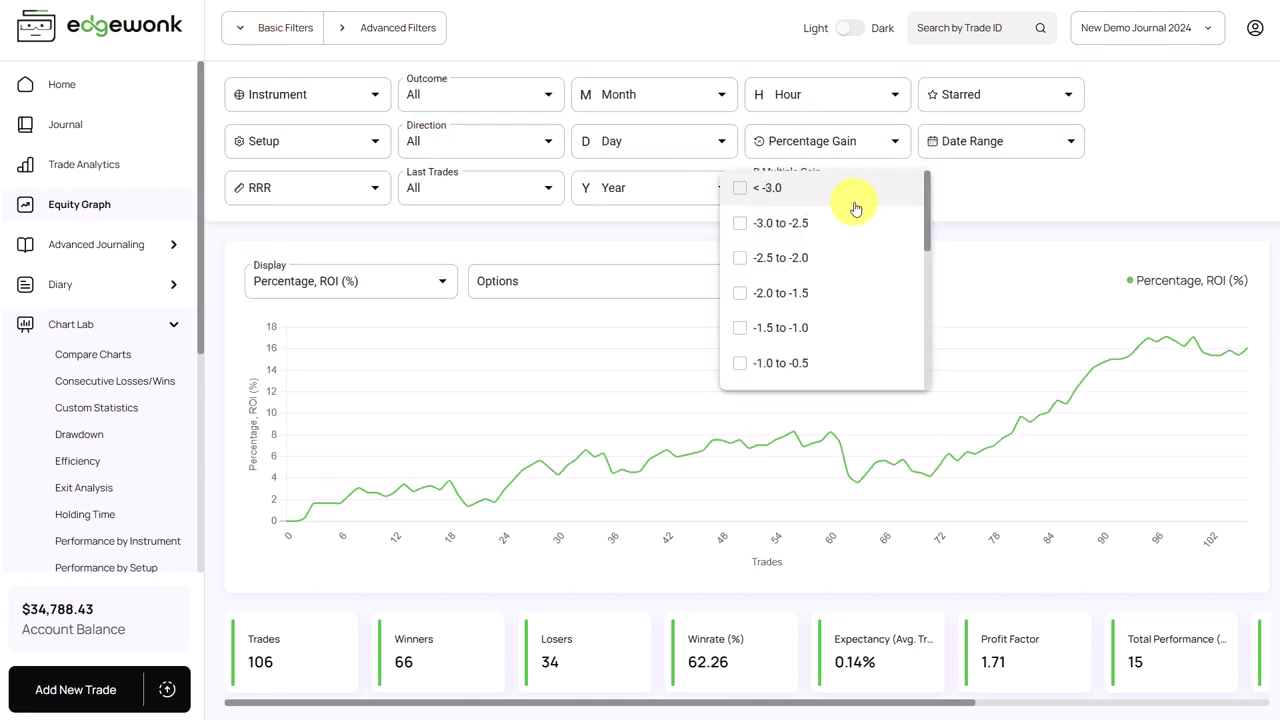
{"action": "scroll", "coordinate": [829, 292], "scroll_direction": "down", "scroll_amount": 5}
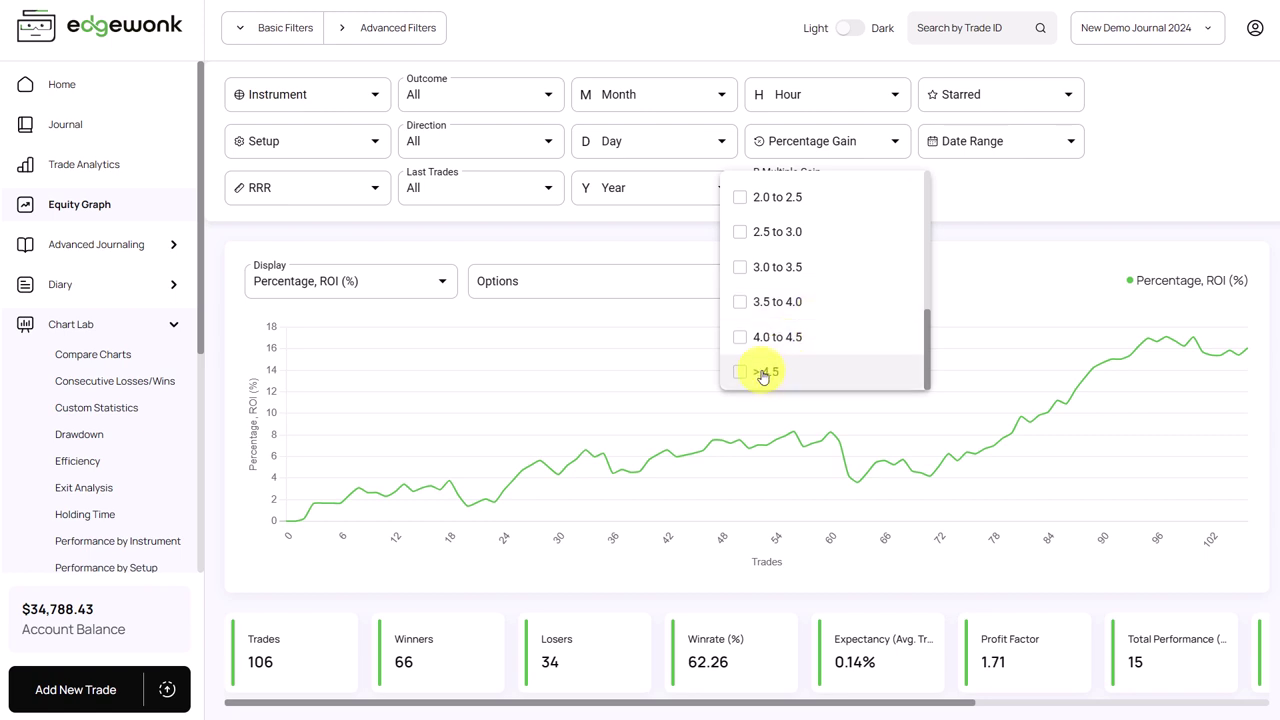
{"action": "left_click", "coordinate": [768, 374]}
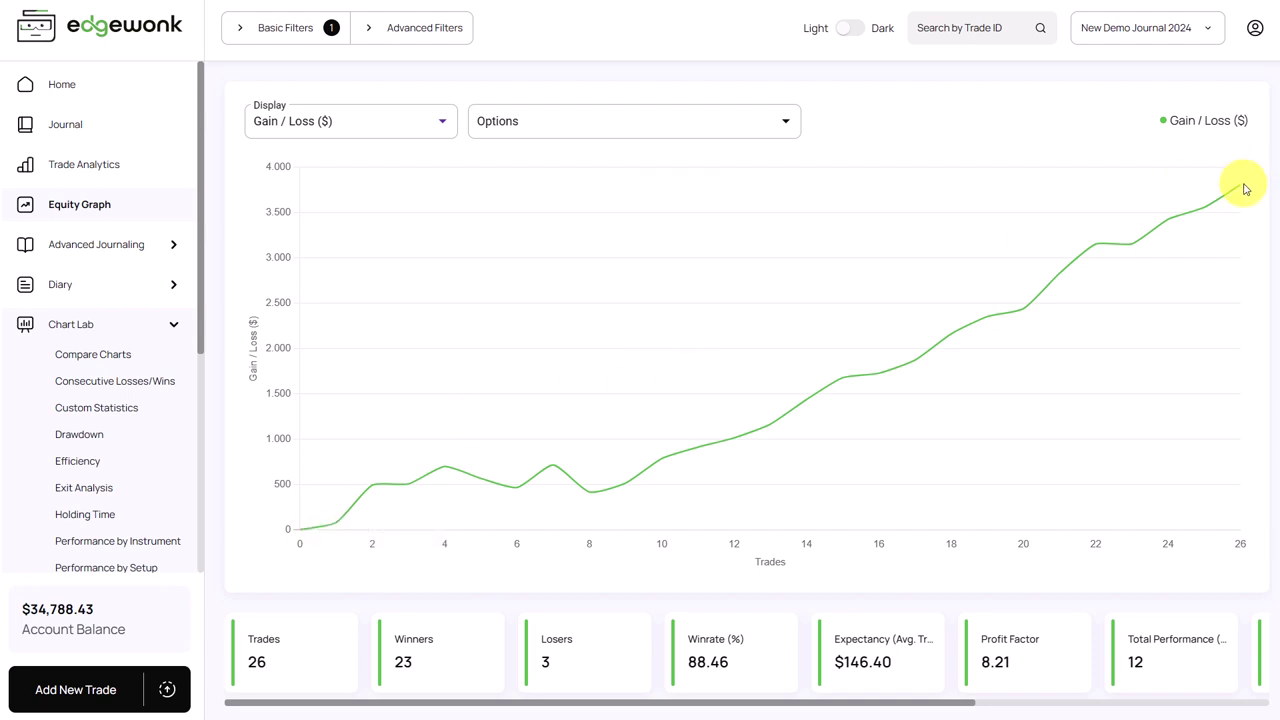
{"action": "mouse_move", "coordinate": [1240, 190]}
Step: After visiting Home, reapply the R-Multiple Gain > 4.5 filter on Equity Graph, leaving 26 trades
{"action": "left_click", "coordinate": [168, 90]}
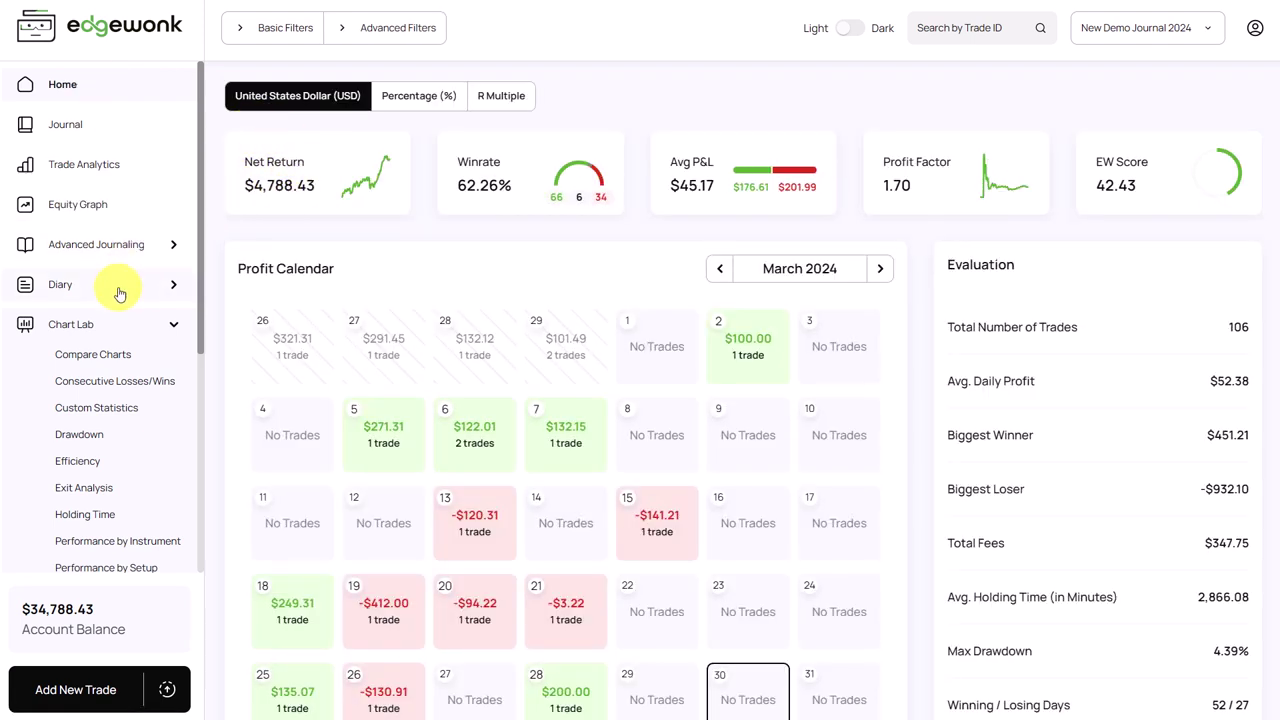
{"action": "left_click", "coordinate": [80, 204]}
{"action": "left_click", "coordinate": [283, 28]}
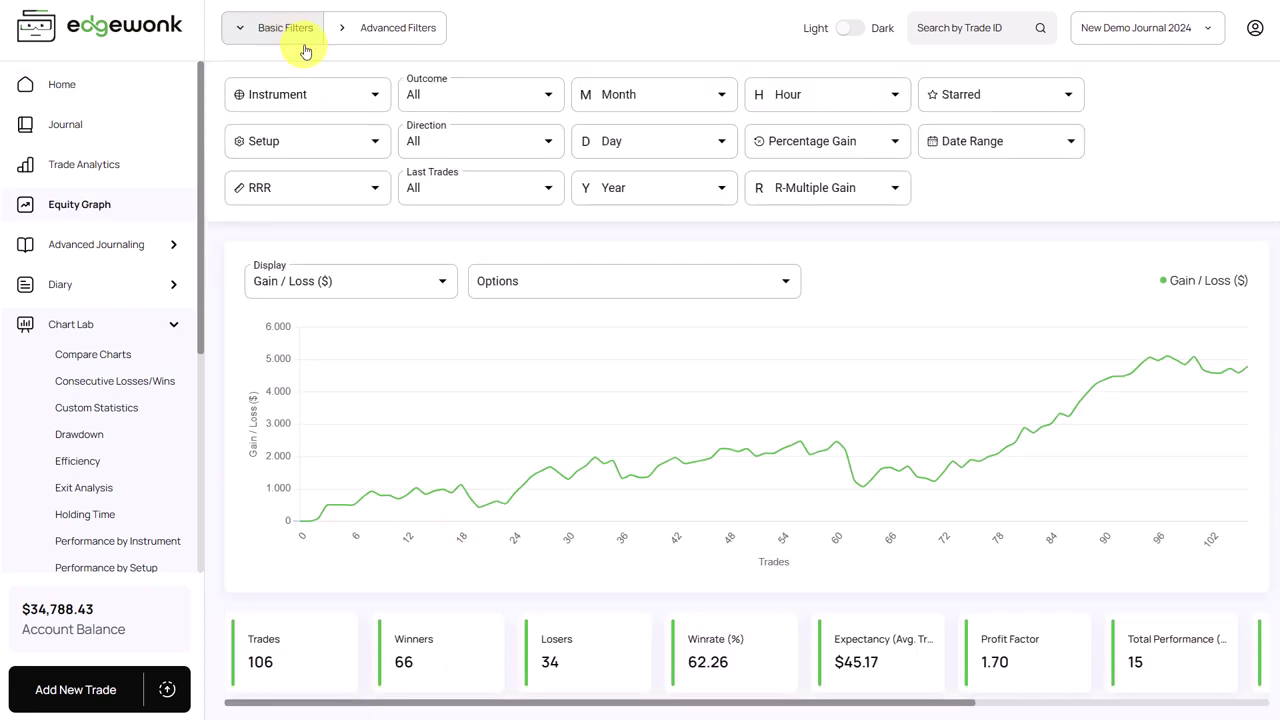
{"action": "left_click", "coordinate": [778, 189]}
{"action": "scroll", "coordinate": [800, 360], "scroll_direction": "down", "scroll_amount": 8}
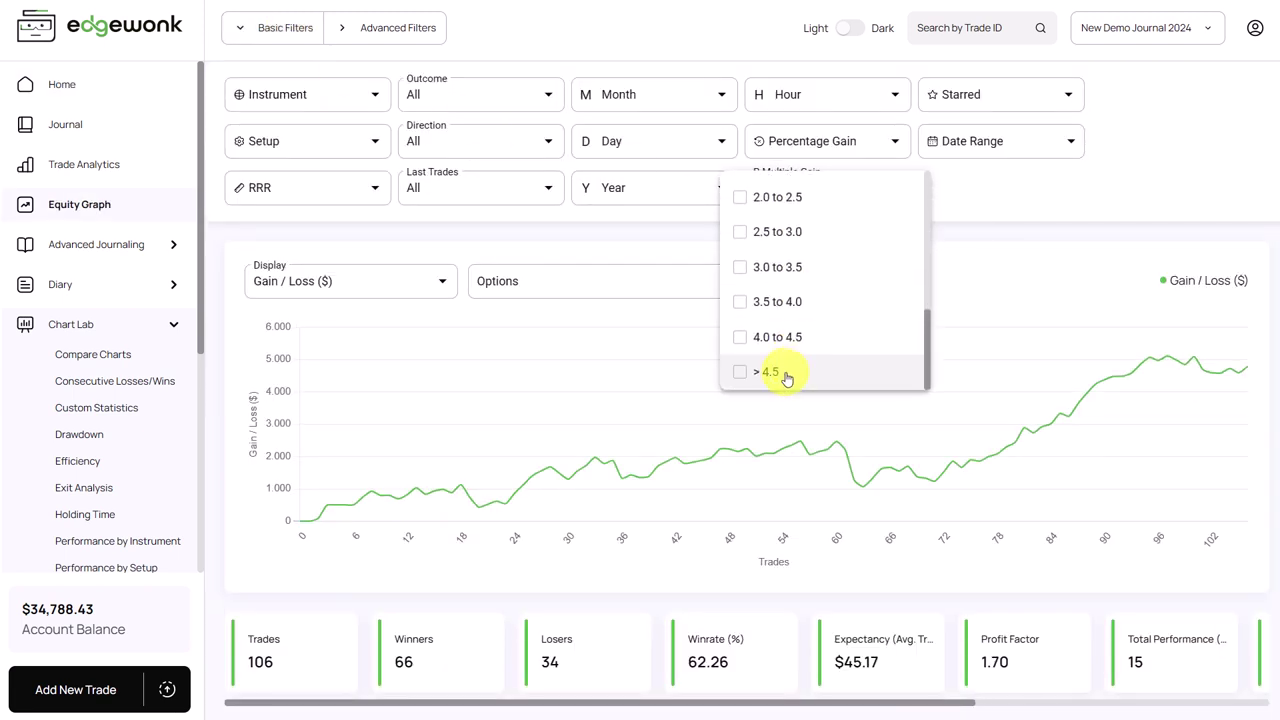
{"action": "left_click", "coordinate": [790, 371]}
{"action": "left_click", "coordinate": [740, 141]}
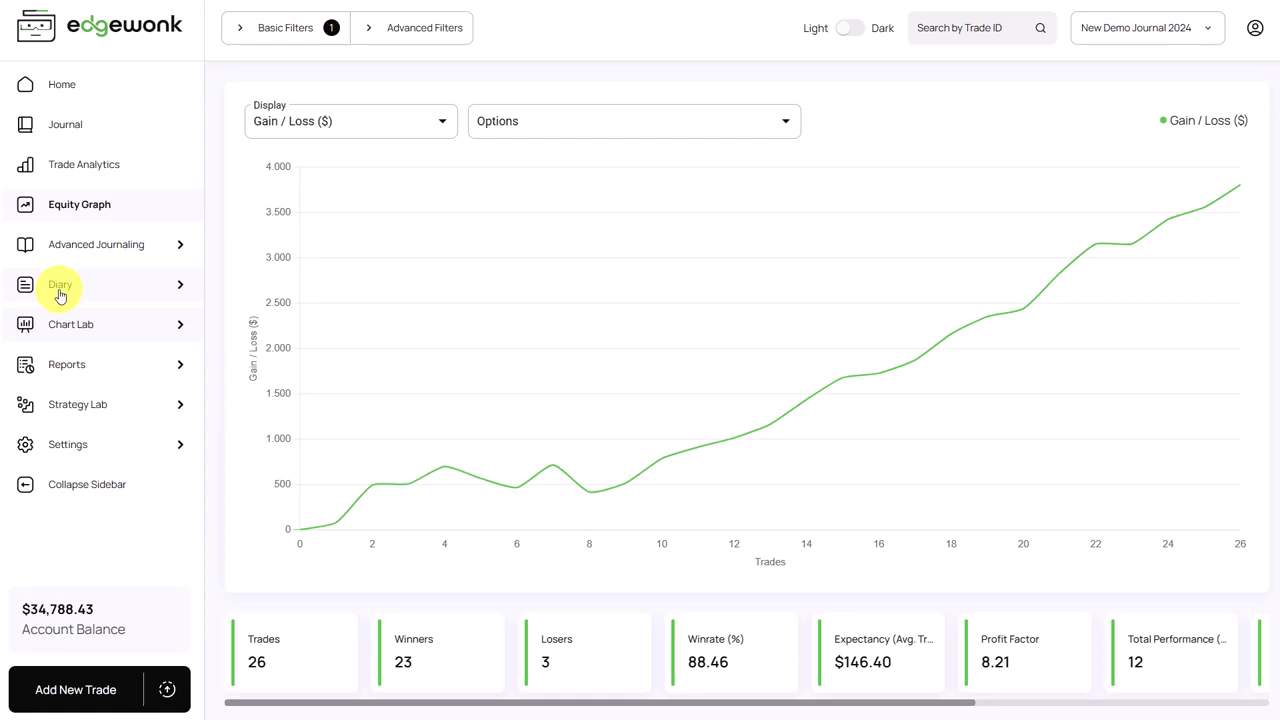
Step: Open Diary > Notebook and select the 1 Thing folder of weekly notes
{"action": "left_click", "coordinate": [57, 285]}
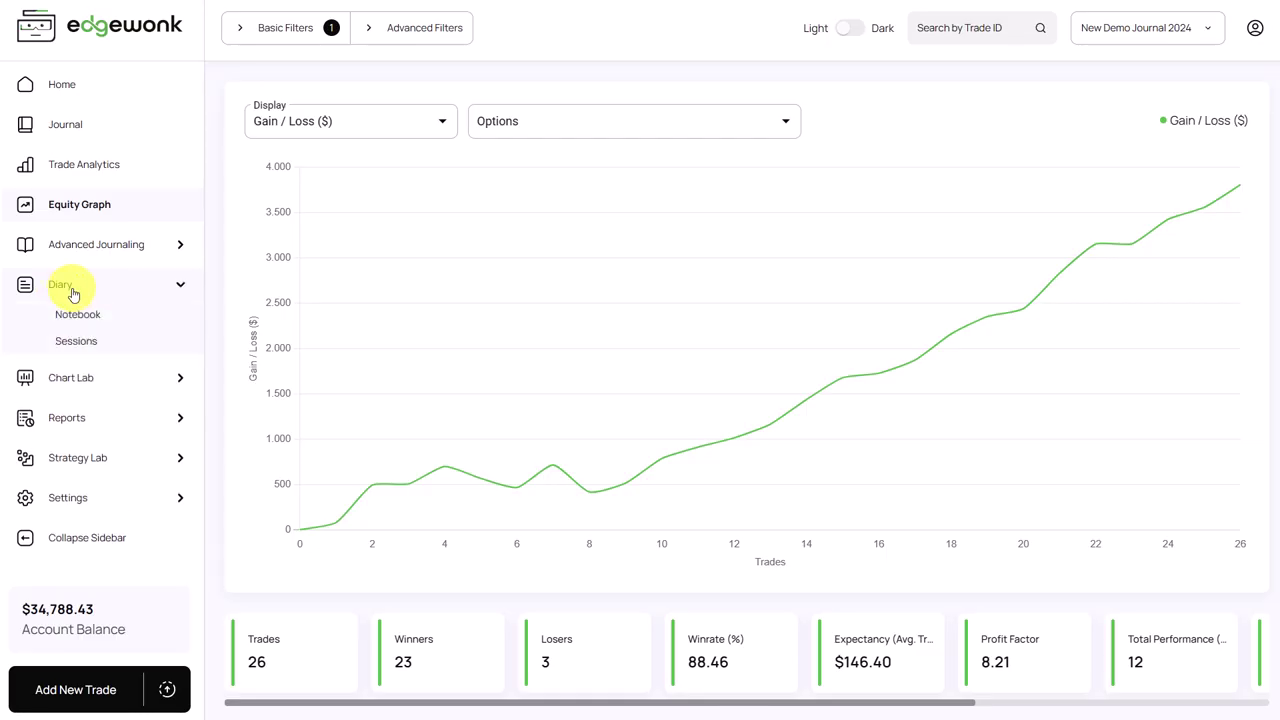
{"action": "left_click", "coordinate": [96, 318]}
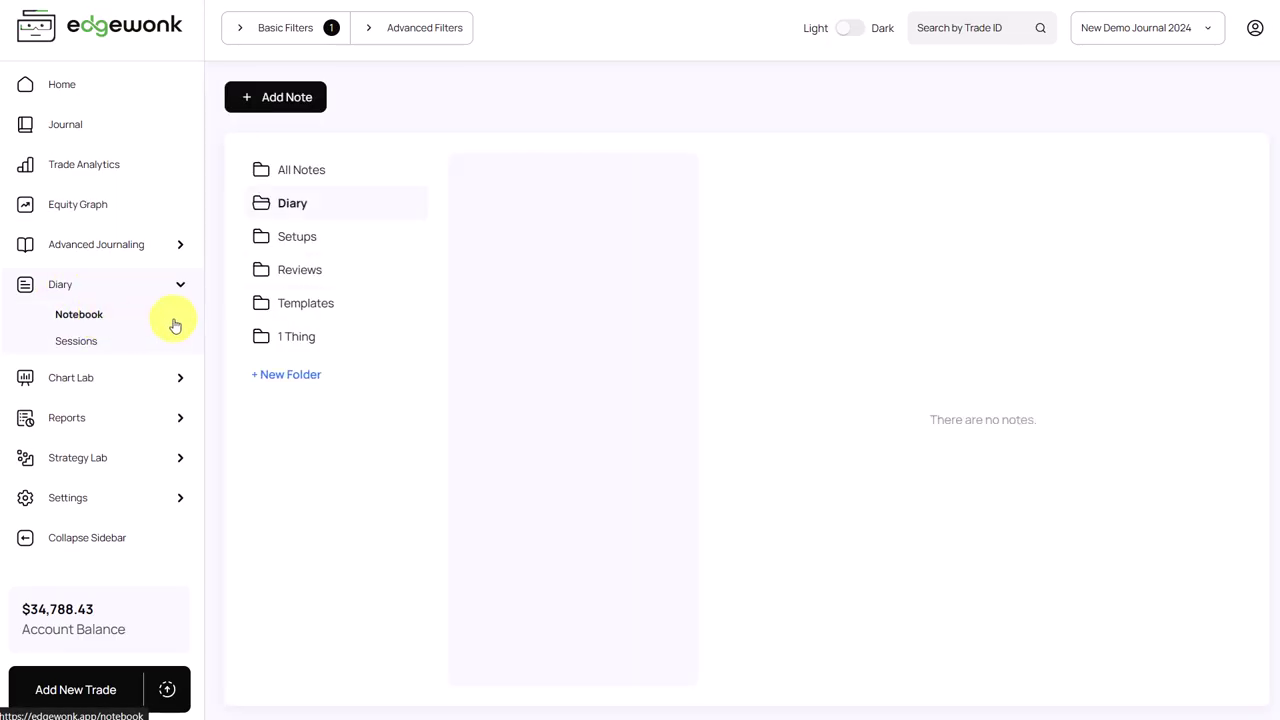
{"action": "left_click", "coordinate": [305, 344]}
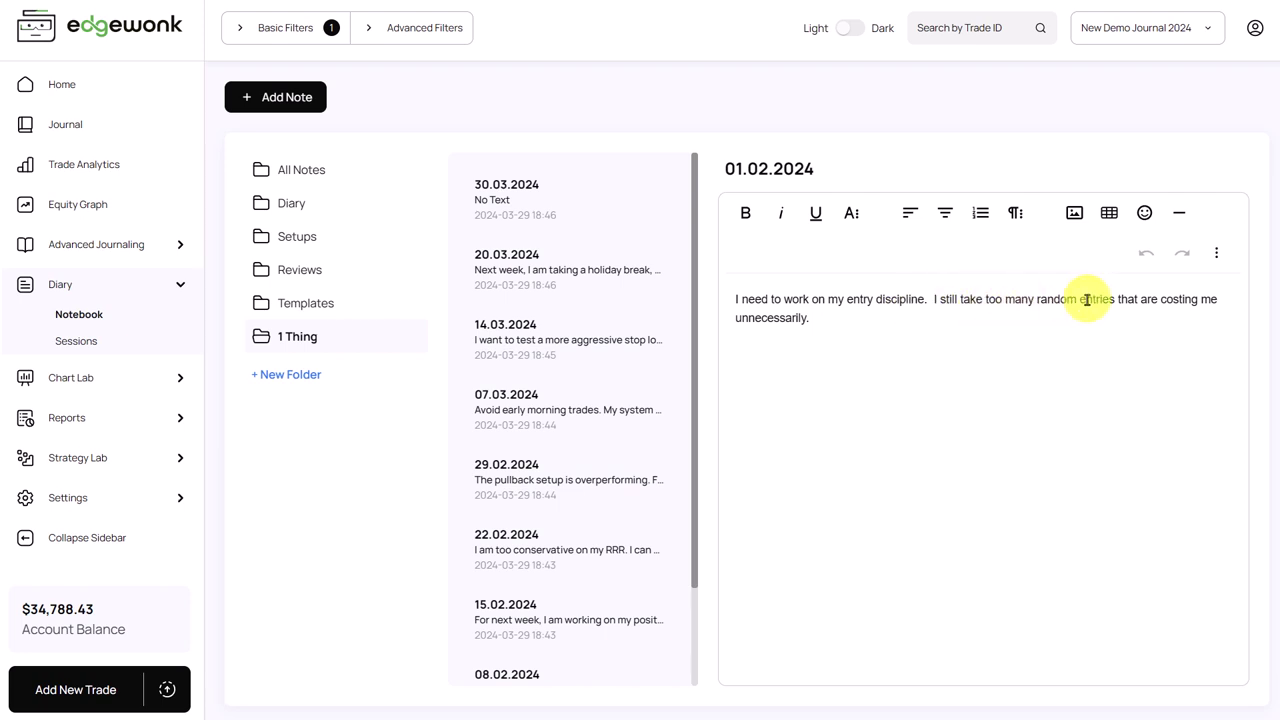
Step: Read the 07.03.2024 note, then the 20.03.2024 holiday-and-exercise note
{"action": "left_click", "coordinate": [614, 400]}
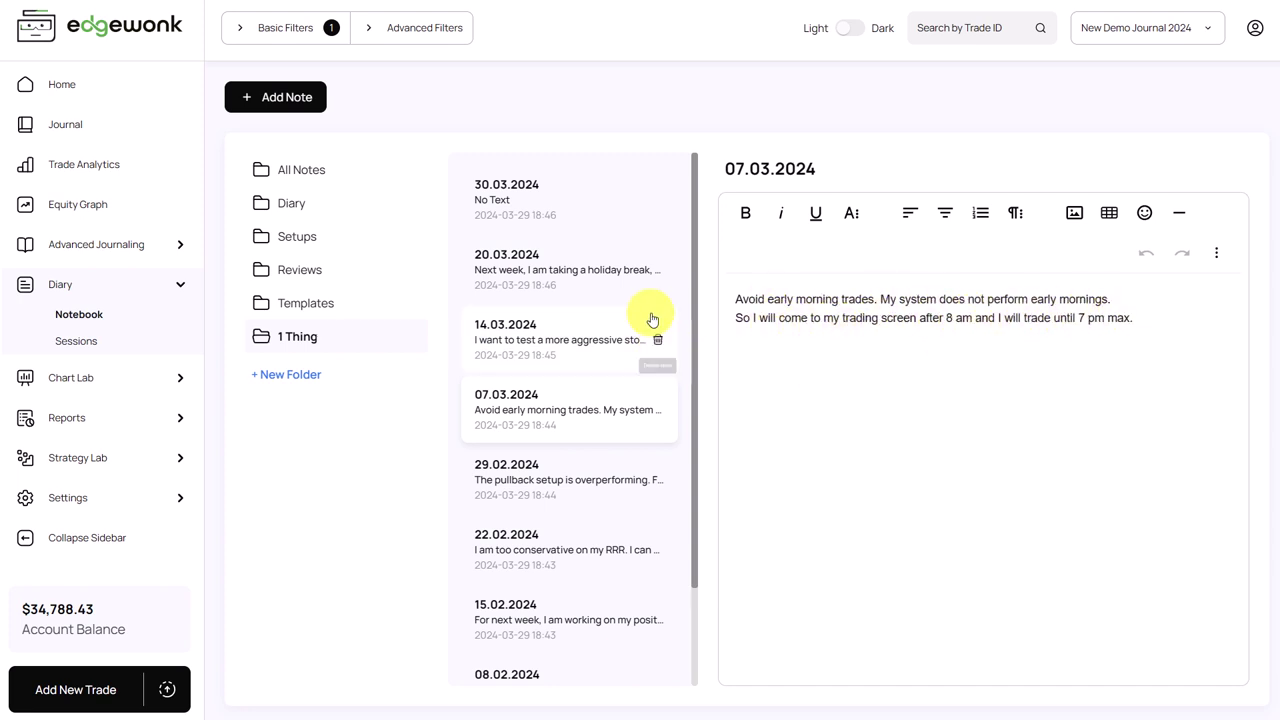
{"action": "left_click", "coordinate": [640, 278]}
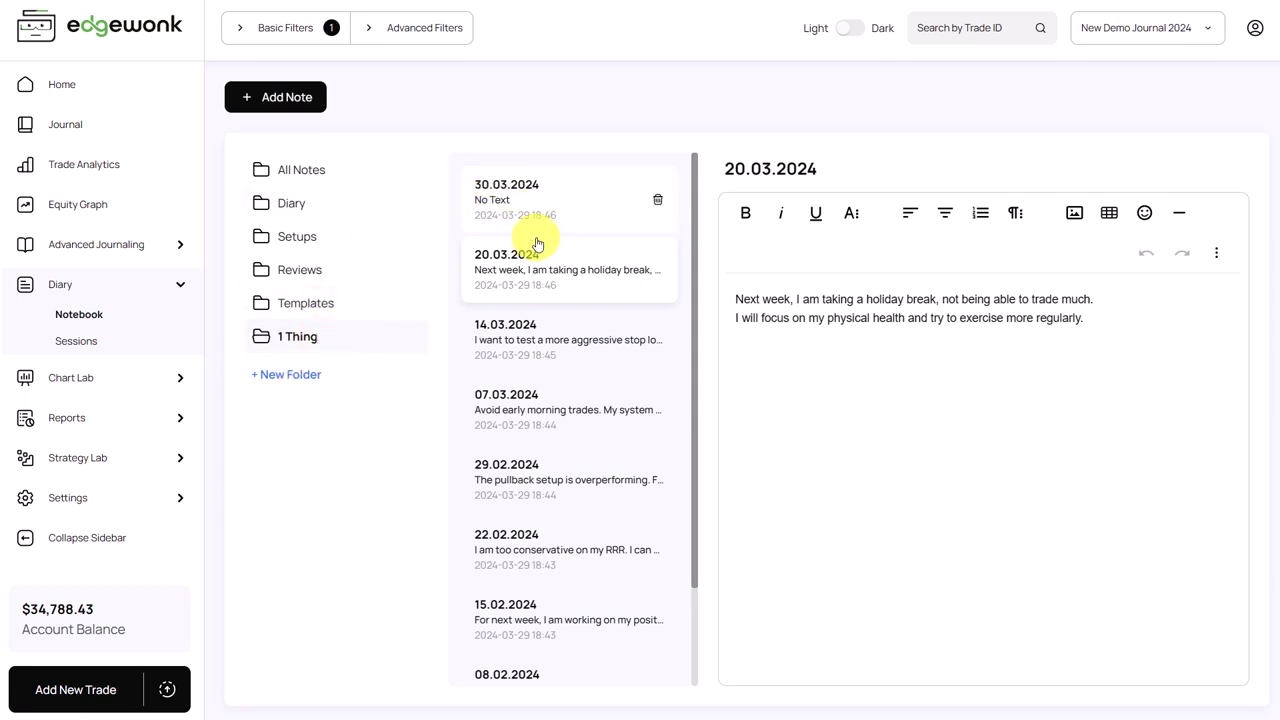
{"action": "scroll", "coordinate": [500, 320], "scroll_direction": "down", "scroll_amount": 2}
{"action": "scroll", "coordinate": [543, 328], "scroll_direction": "up", "scroll_amount": 2}
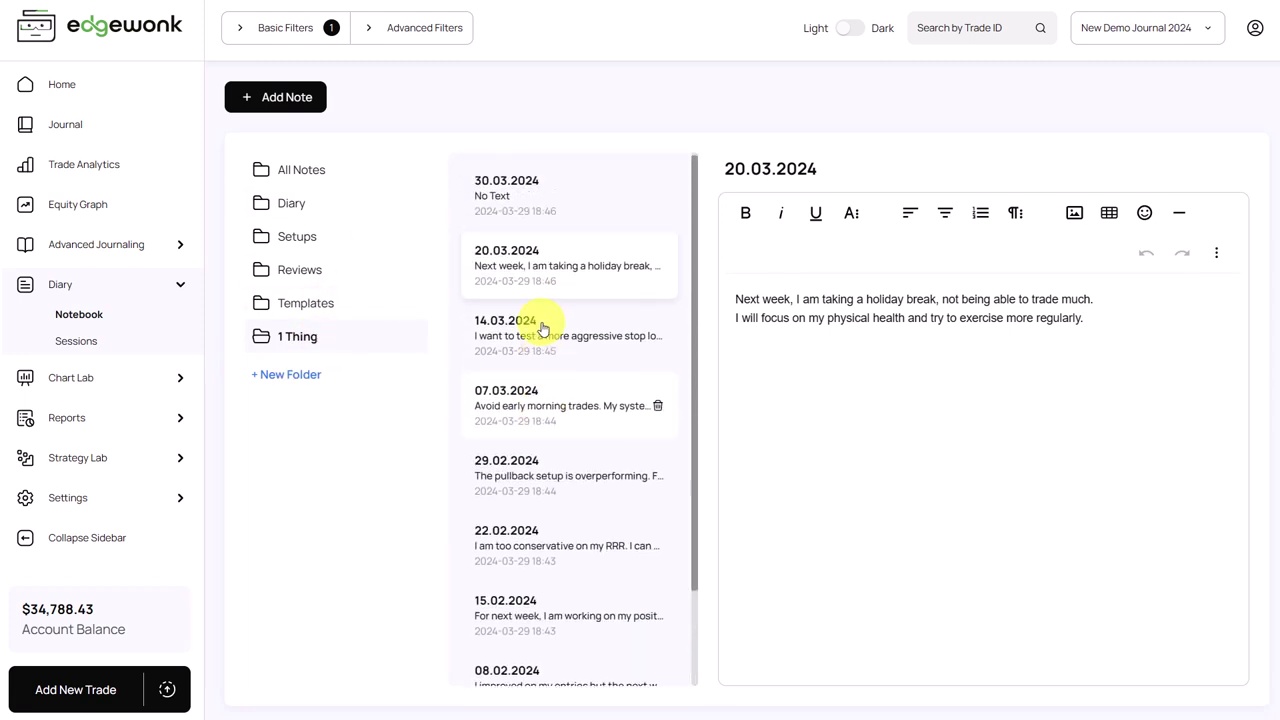